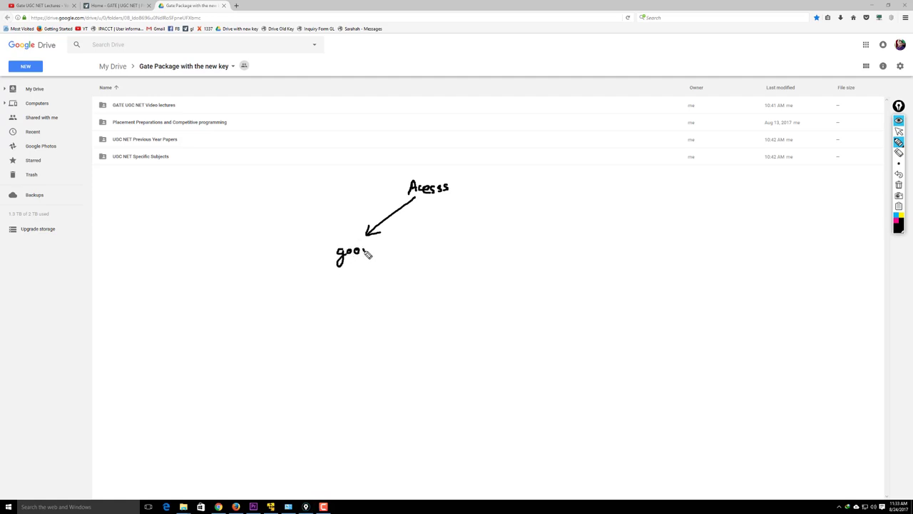
# Step: Handwrite 'Acesss' with arrows to 'google Drive', 'website' and a bracketed 'Pendrive DVD' with a price arrow
pyautogui.moveTo(333, 285)
pyautogui.mouseDown()
pyautogui.moveTo(335, 294)
pyautogui.moveTo(365, 285)
pyautogui.mouseUp()
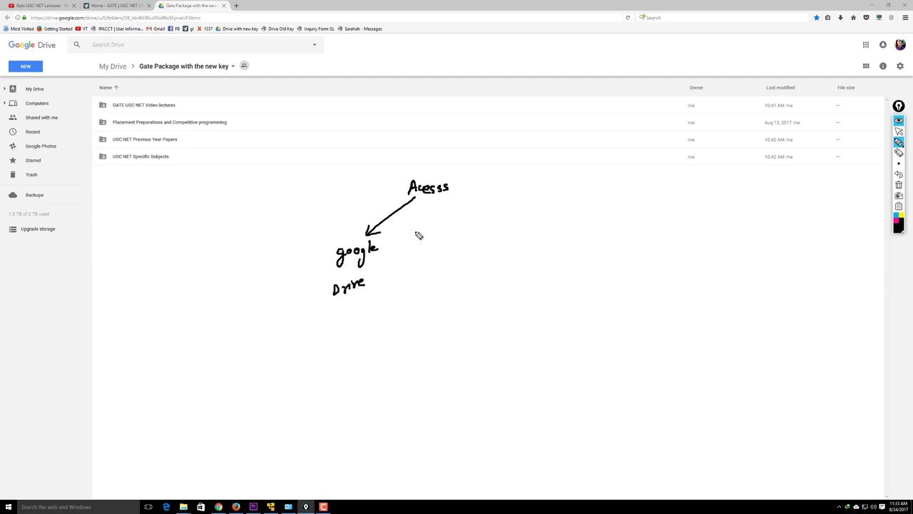
pyautogui.moveTo(421, 197)
pyautogui.mouseDown()
pyautogui.moveTo(421, 244)
pyautogui.moveTo(461, 244)
pyautogui.mouseUp()
pyautogui.click(436, 198)
pyautogui.moveTo(437, 200)
pyautogui.mouseDown()
pyautogui.moveTo(492, 234)
pyautogui.moveTo(533, 230)
pyautogui.moveTo(507, 255)
pyautogui.mouseUp()
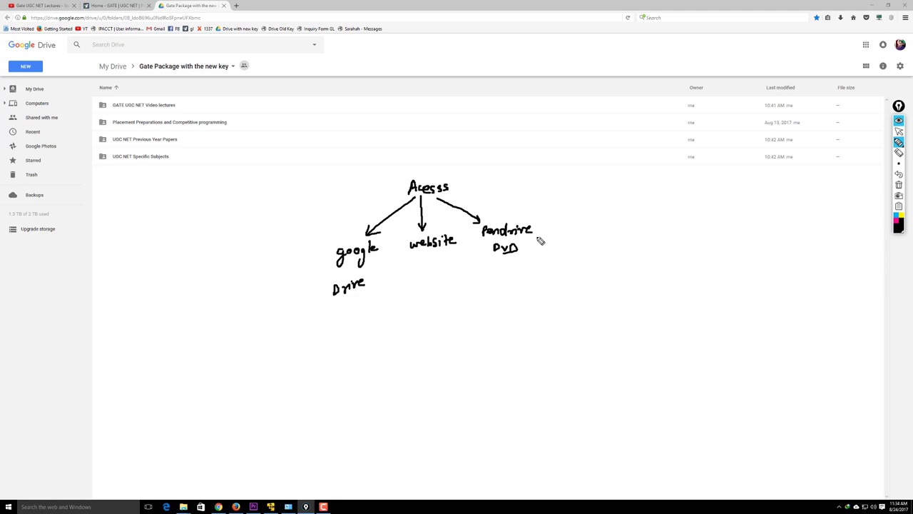
pyautogui.moveTo(535, 225); pyautogui.dragTo(535, 250)
pyautogui.moveTo(540, 244)
pyautogui.mouseDown()
pyautogui.moveTo(569, 251)
pyautogui.moveTo(588, 241)
pyautogui.mouseUp()
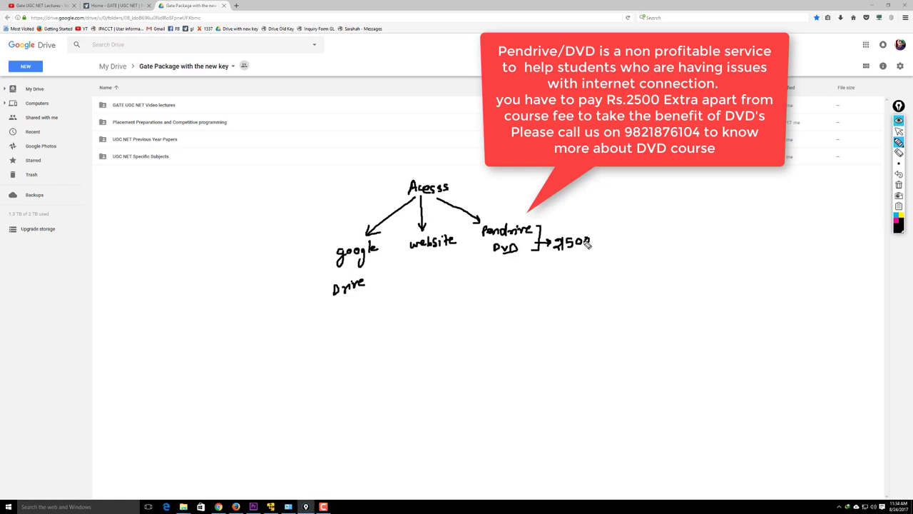
pyautogui.click(898, 153)
# Step: Erase the old DVD price and write the new price 2500/-
pyautogui.moveTo(563, 257)
pyautogui.mouseDown()
pyautogui.moveTo(569, 242)
pyautogui.moveTo(601, 241)
pyautogui.mouseUp()
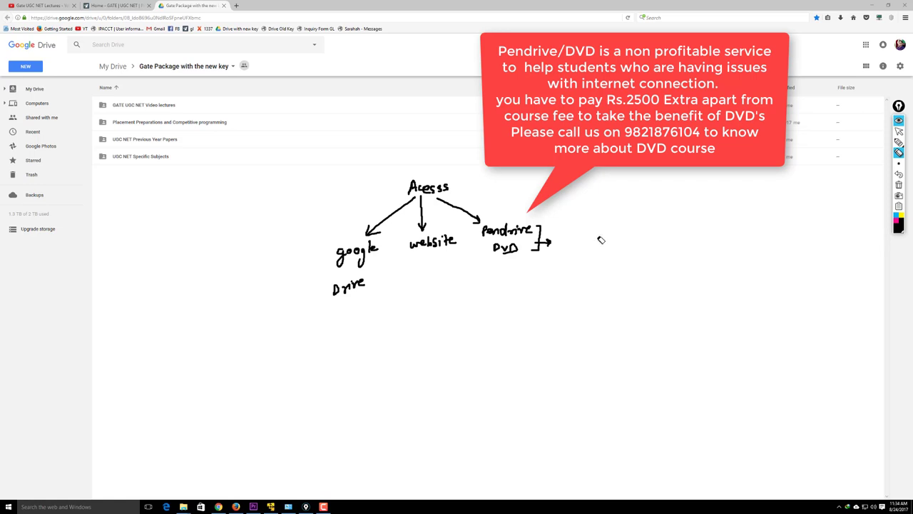
pyautogui.click(898, 142)
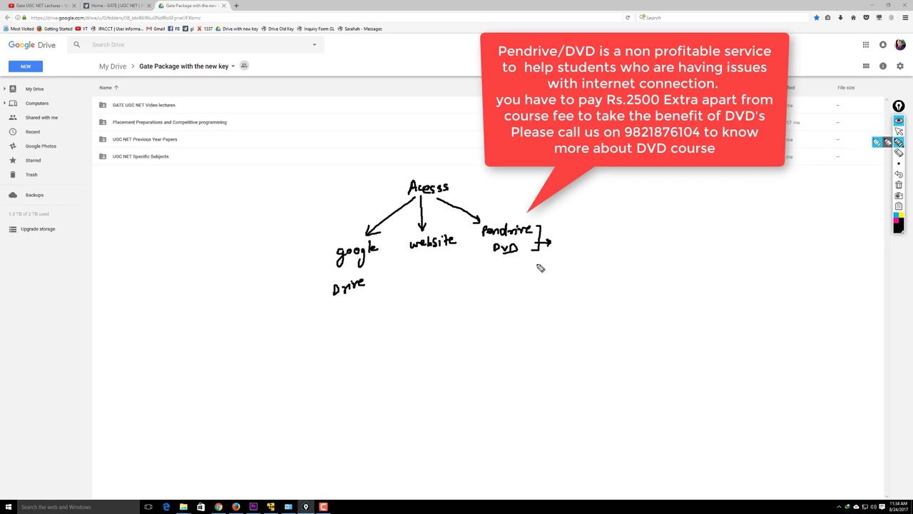
pyautogui.click(566, 241)
pyautogui.moveTo(568, 251); pyautogui.dragTo(608, 242)
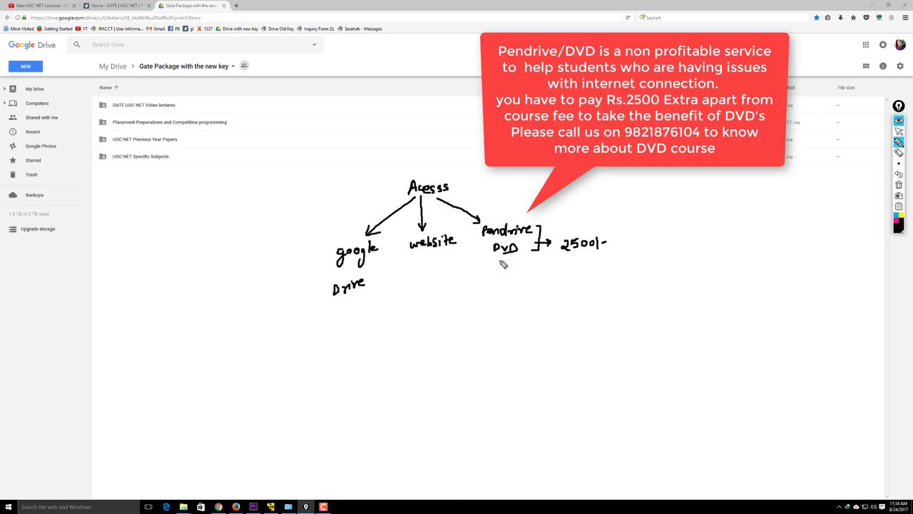
# Step: Draw a bracket and a curved arrow linking google Drive to DVD, then clear all ink
pyautogui.moveTo(325, 251)
pyautogui.mouseDown()
pyautogui.moveTo(323, 295)
pyautogui.moveTo(315, 277)
pyautogui.mouseUp()
pyautogui.moveTo(364, 298)
pyautogui.mouseDown()
pyautogui.moveTo(386, 308)
pyautogui.moveTo(436, 299)
pyautogui.moveTo(481, 264)
pyautogui.moveTo(481, 278)
pyautogui.mouseUp()
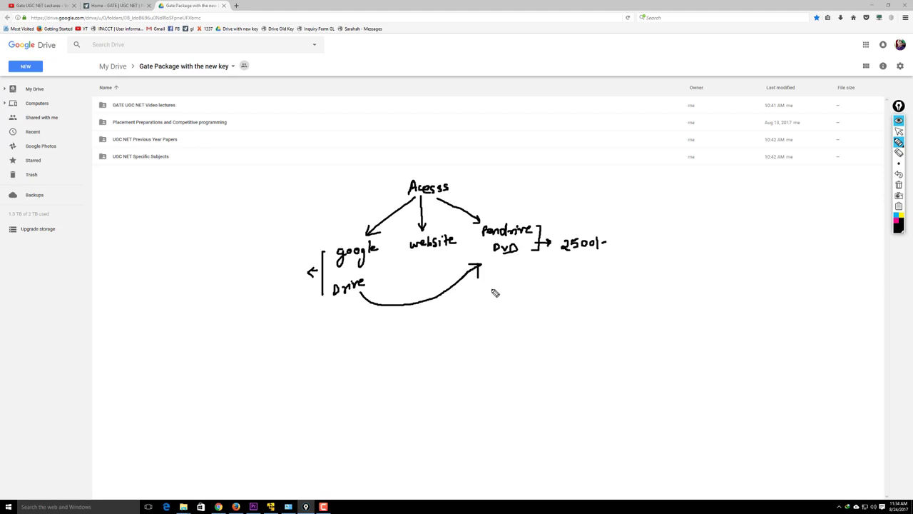
pyautogui.moveTo(897, 142)
pyautogui.click(899, 185)
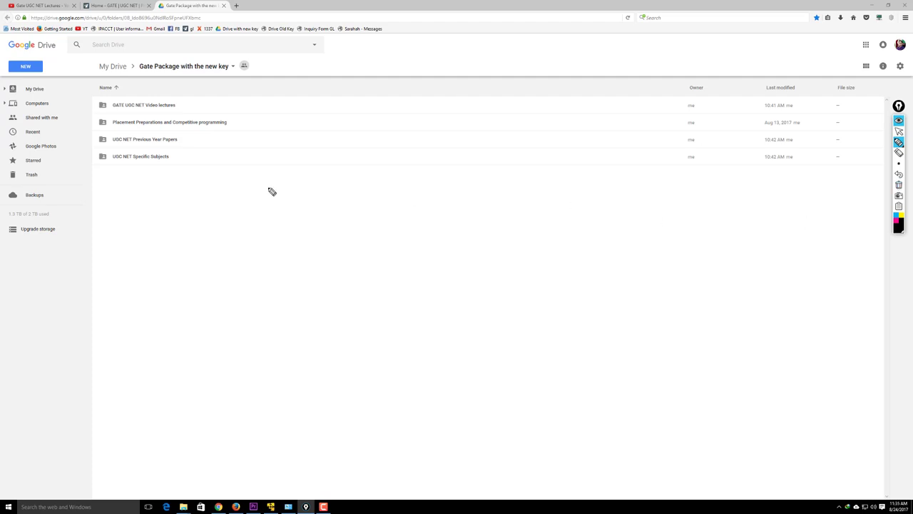
# Step: Open the GATE UGC NET Video lectures folder and browse its Operating System subfolder
pyautogui.click(899, 131)
pyautogui.click(142, 107)
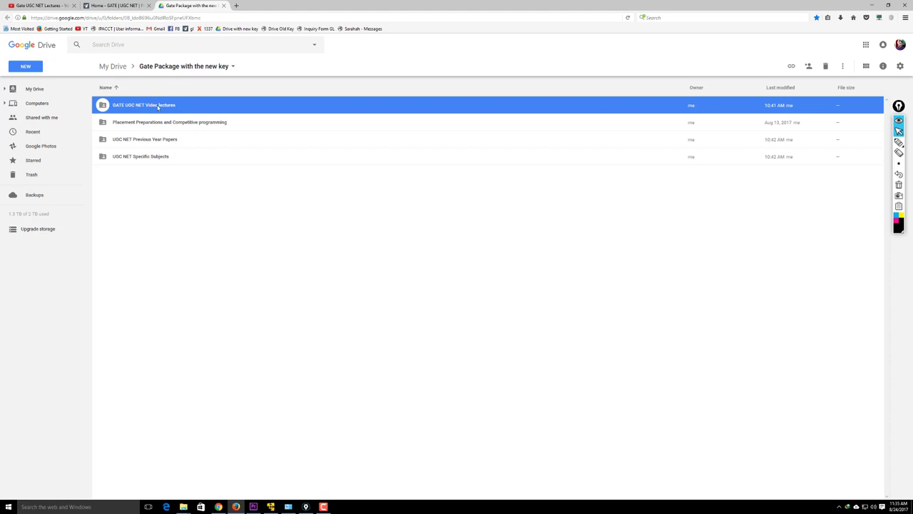
pyautogui.doubleClick(162, 106)
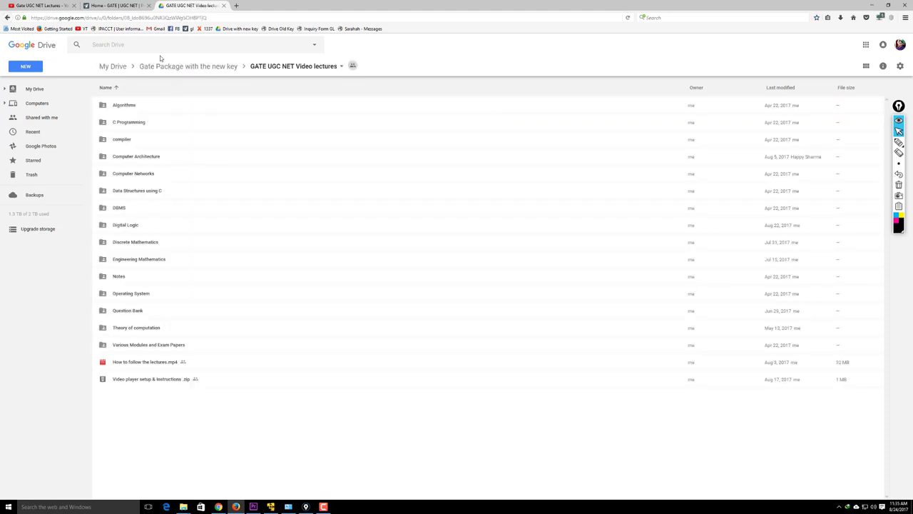
pyautogui.doubleClick(142, 294)
pyautogui.scroll(-3, 165, 246)
pyautogui.scroll(-5, 167, 244)
pyautogui.click(294, 68)
# Step: Browse the DBMS folder's contents and return to GATE UGC NET Video lectures
pyautogui.click(129, 211)
pyautogui.doubleClick(138, 208)
pyautogui.scroll(-7, 200, 218)
pyautogui.scroll(-10, 230, 216)
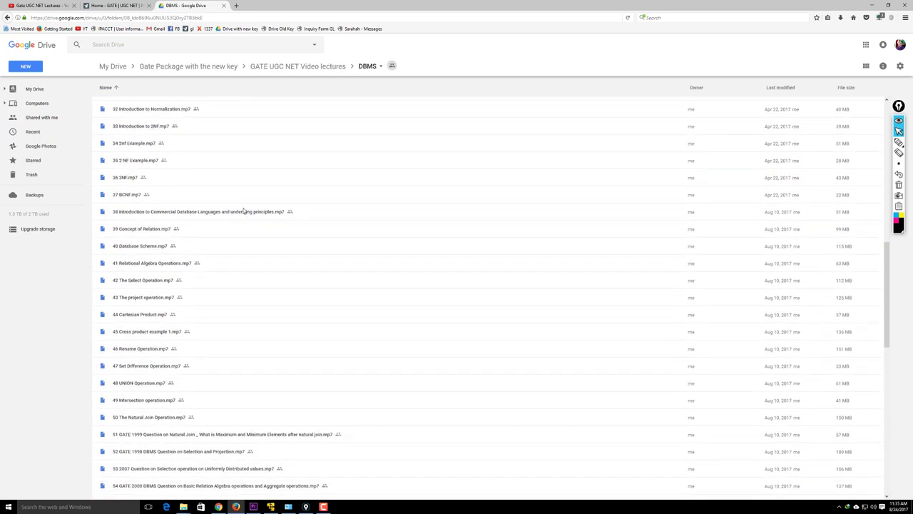
pyautogui.click(305, 67)
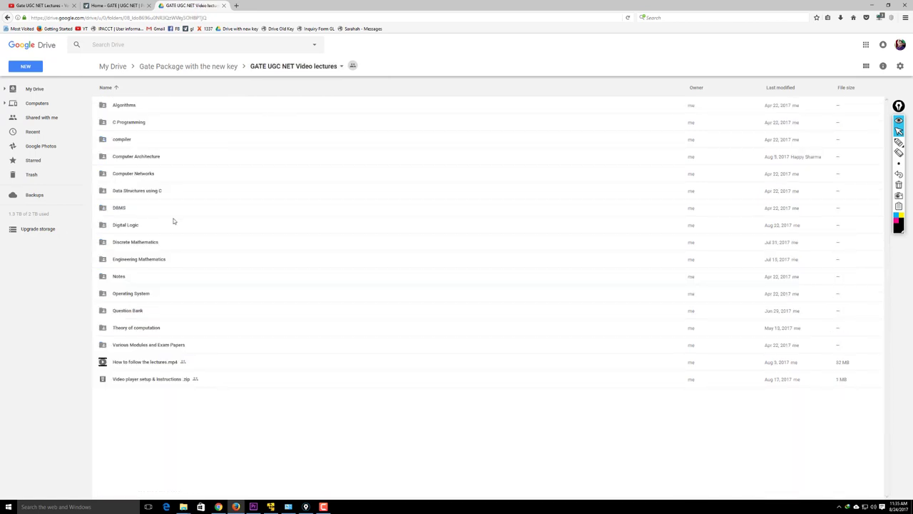
# Step: Select How to follow the lectures.mp4 after comparing it with the setup zip
pyautogui.click(140, 379)
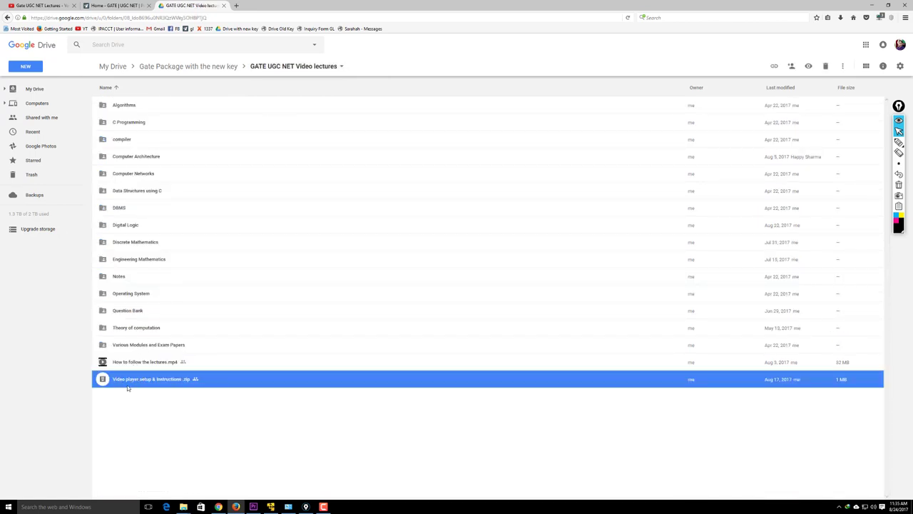
pyautogui.click(127, 362)
pyautogui.click(124, 374)
pyautogui.click(130, 364)
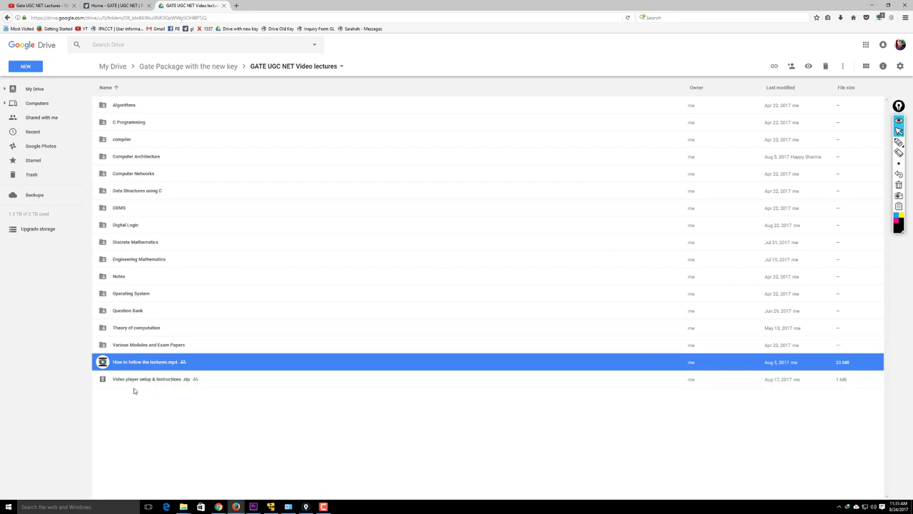
pyautogui.click(142, 381)
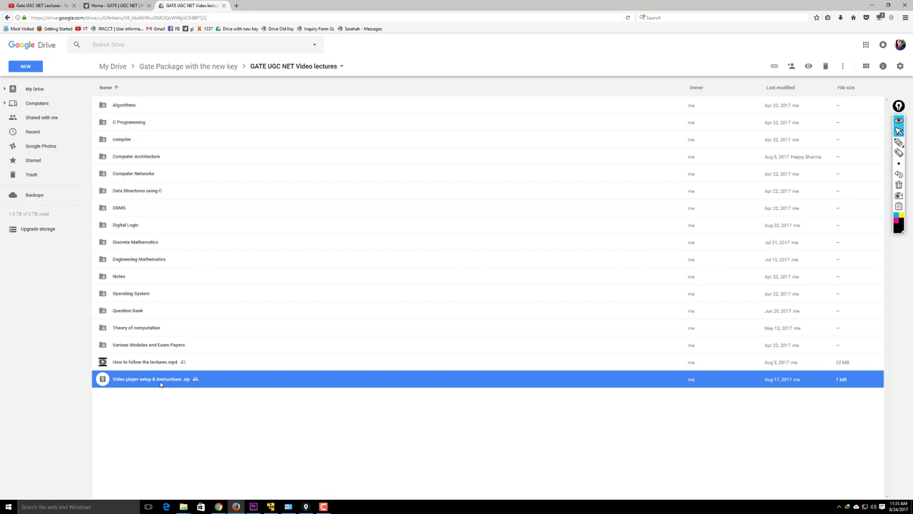
pyautogui.click(163, 363)
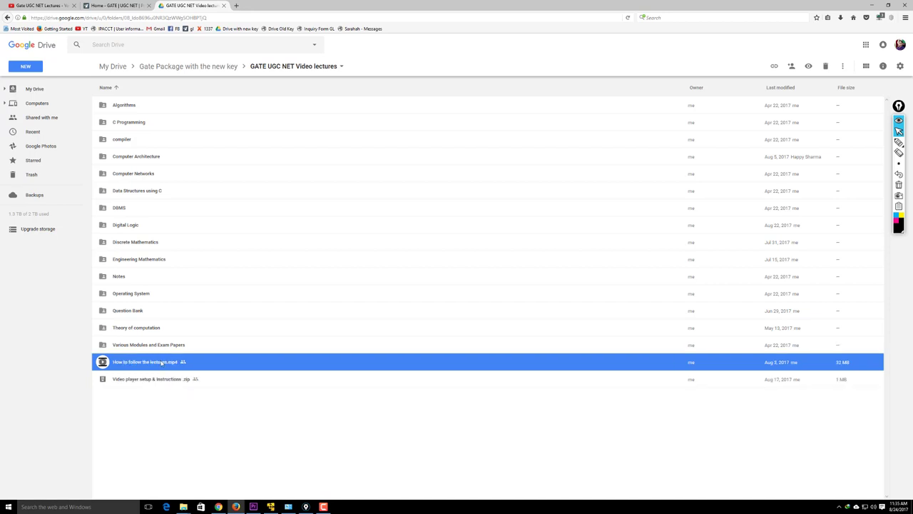
# Step: Play the How to follow the lectures.mp4 preview, skip ahead to about 3:29, then close it
pyautogui.doubleClick(157, 363)
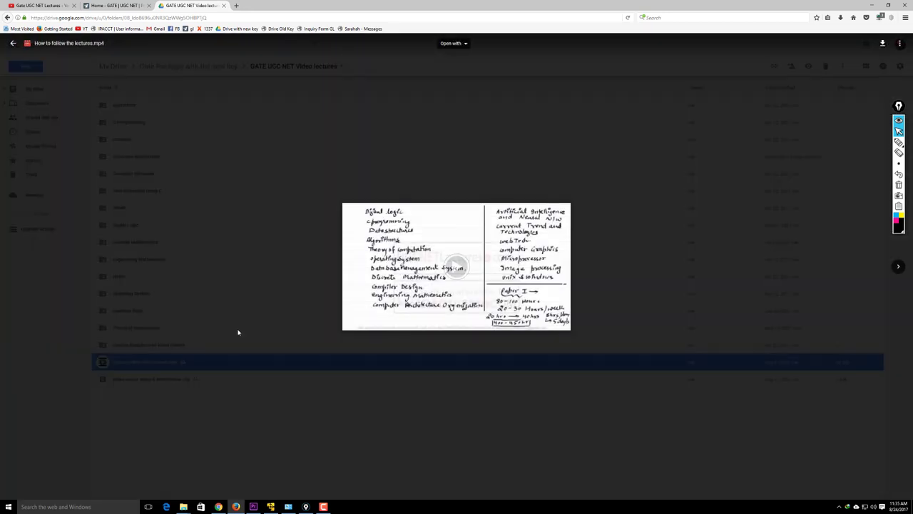
pyautogui.click(458, 266)
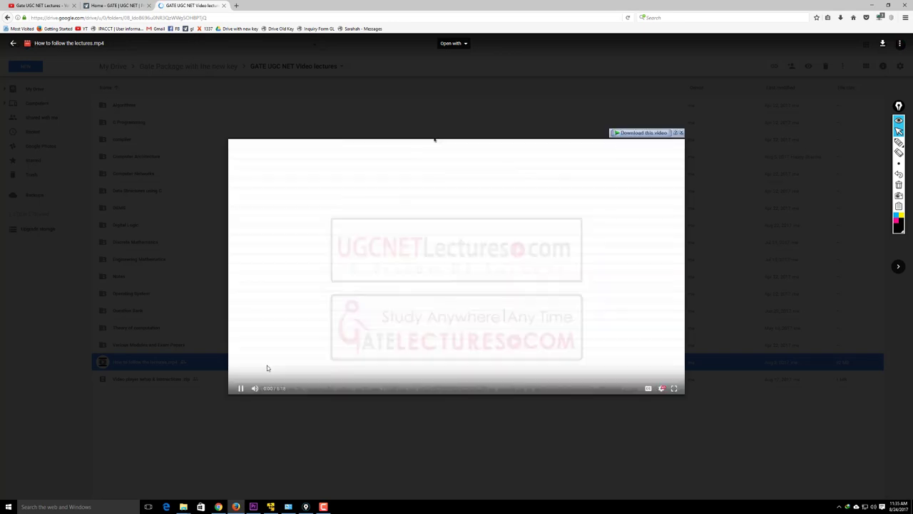
pyautogui.click(359, 380)
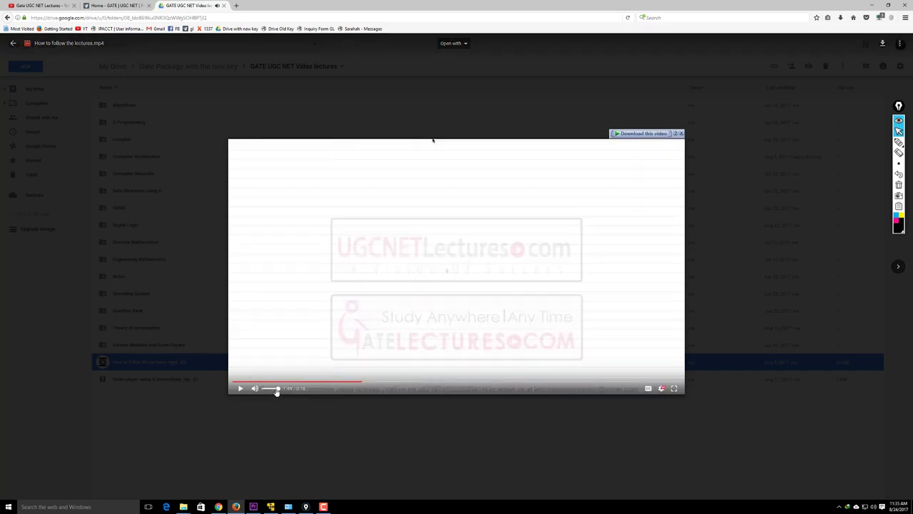
pyautogui.click(434, 378)
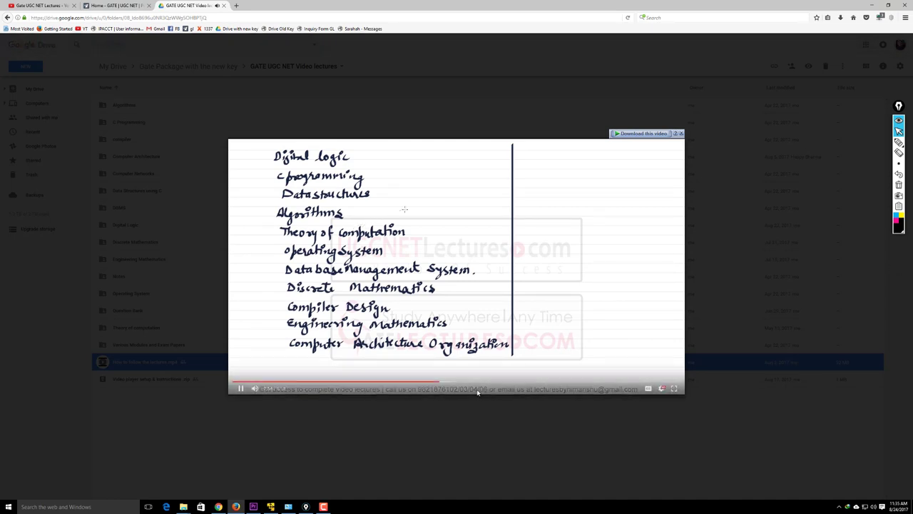
pyautogui.click(481, 383)
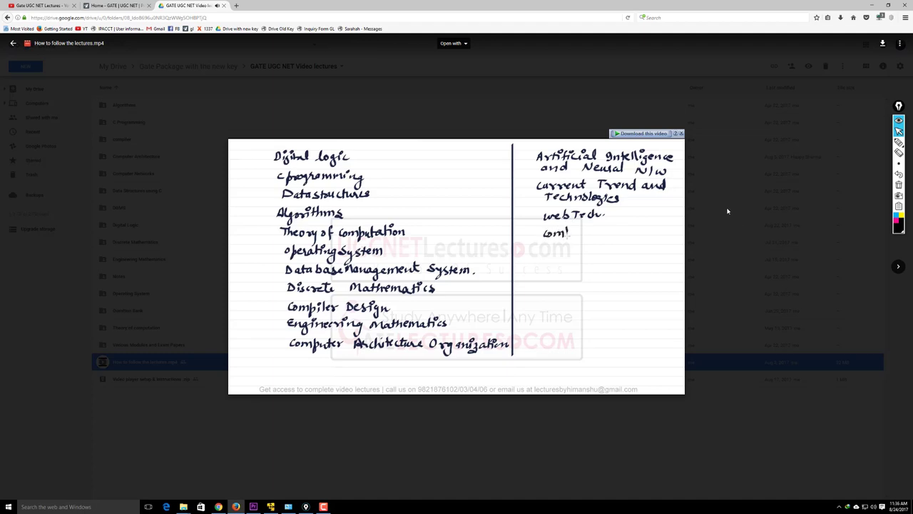
pyautogui.click(726, 209)
pyautogui.click(158, 380)
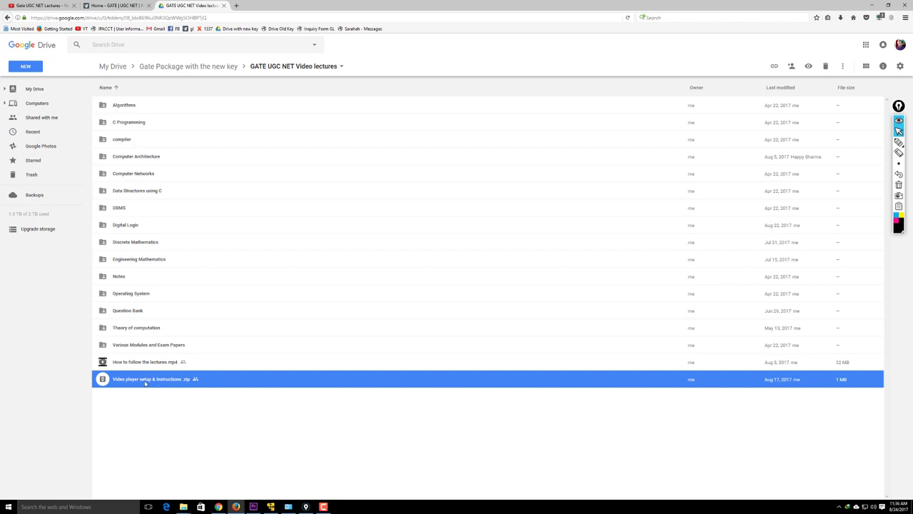
# Step: Download Video player setup & instructions.zip into a new Downloads\Compressed folder and open that folder
pyautogui.rightClick(150, 382)
pyautogui.click(179, 352)
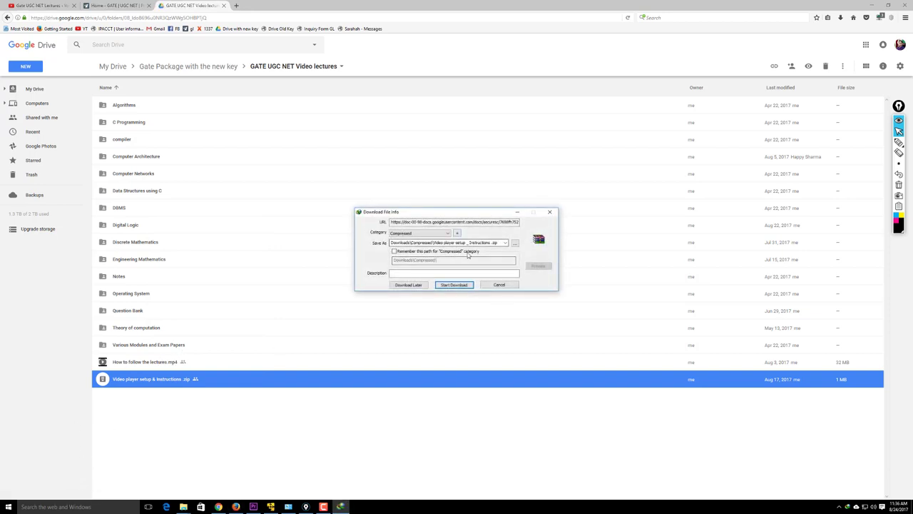
pyautogui.click(456, 286)
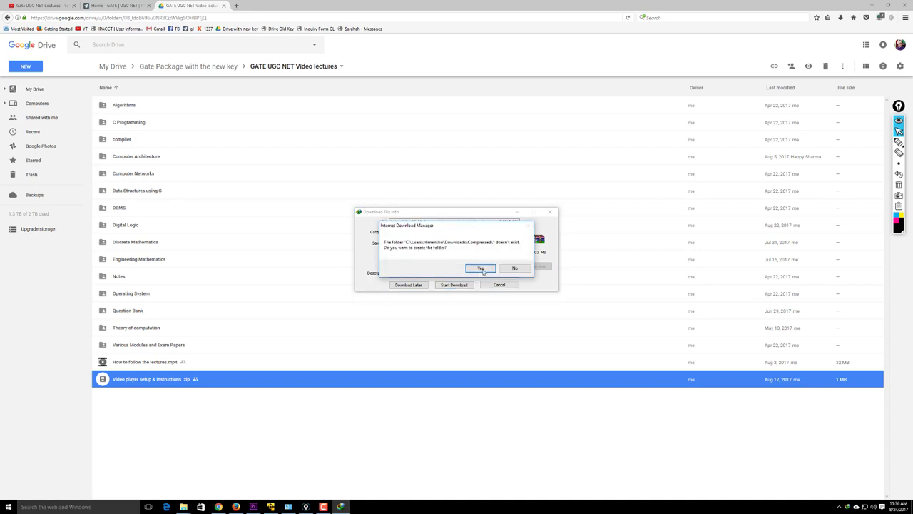
pyautogui.click(482, 268)
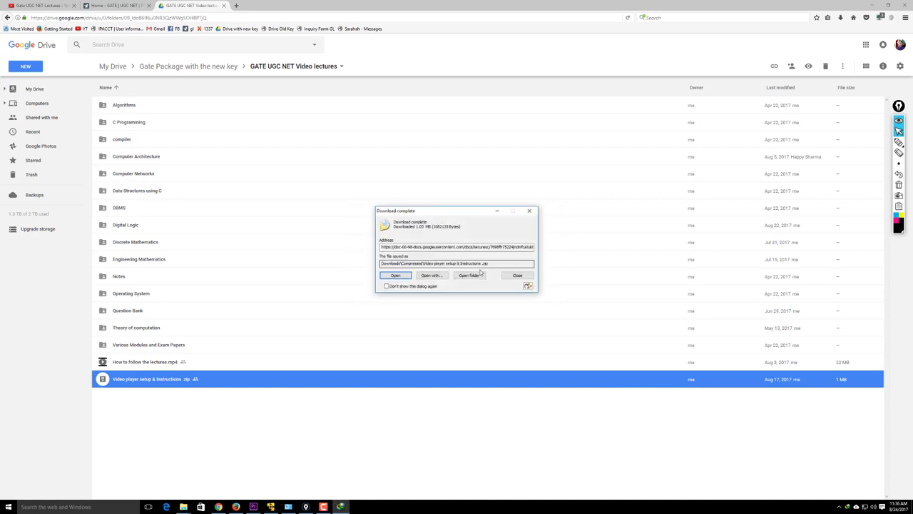
pyautogui.click(468, 275)
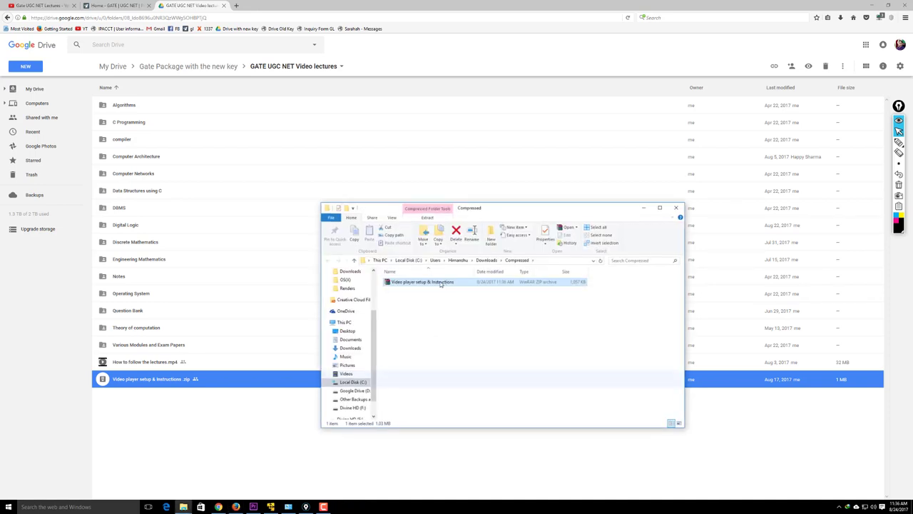
# Step: Extract the zip to 'Video player setup & Instructions\' and open its inner New folder
pyautogui.click(660, 208)
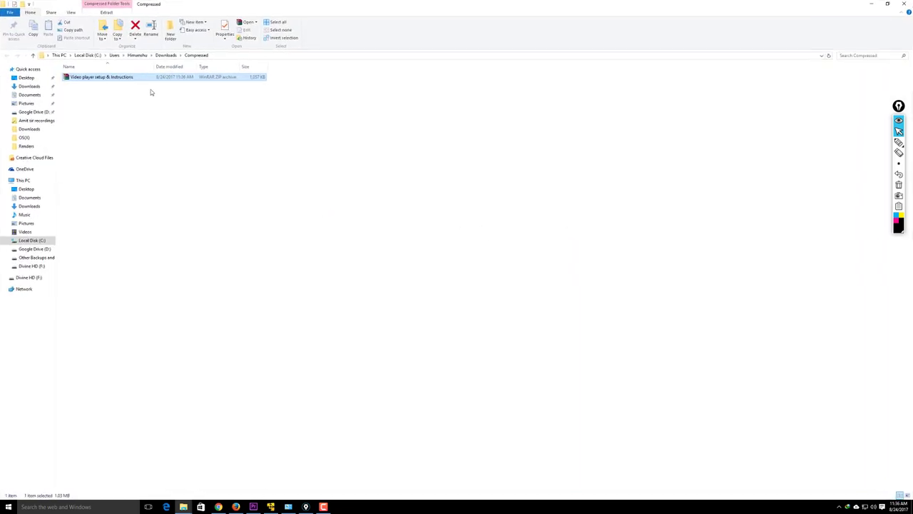
pyautogui.rightClick(110, 79)
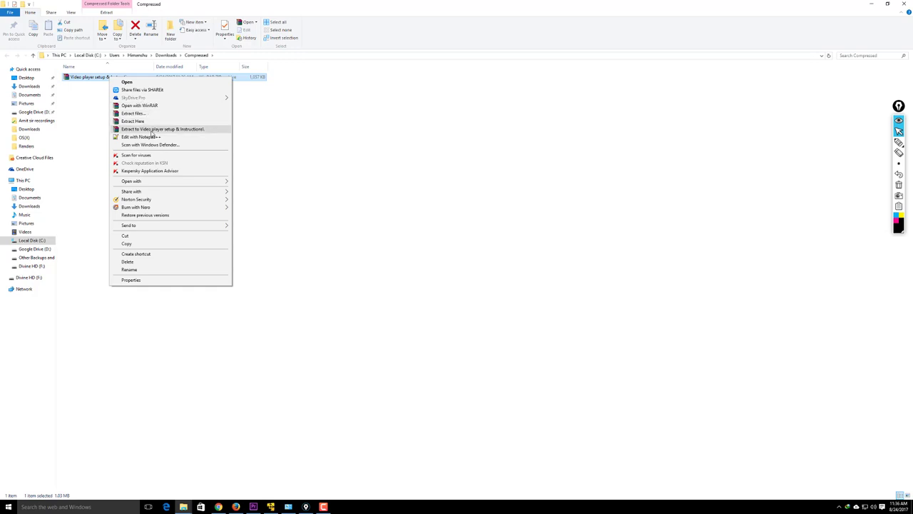
pyautogui.click(152, 131)
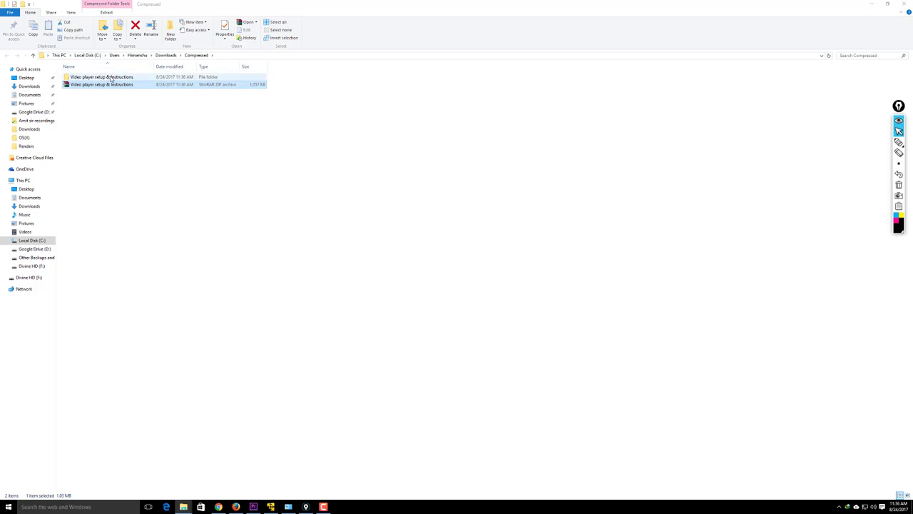
pyautogui.click(111, 78)
pyautogui.doubleClick(114, 78)
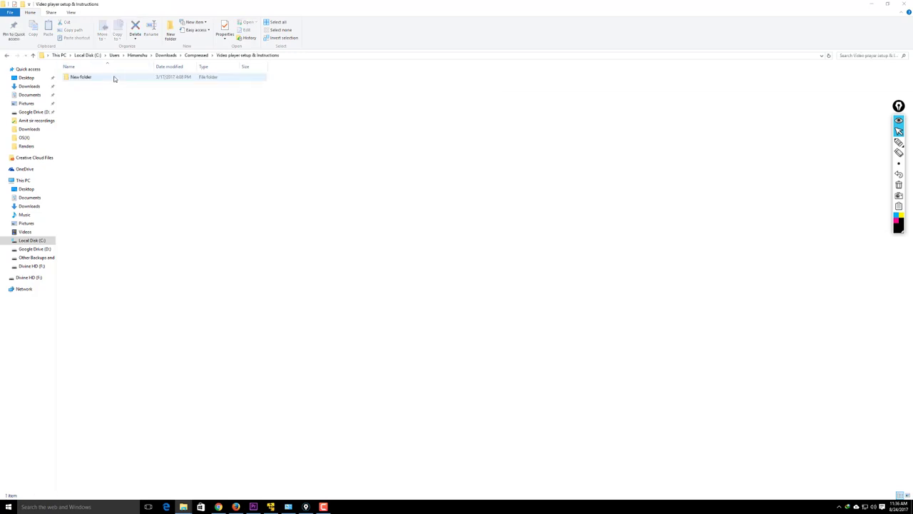
pyautogui.doubleClick(116, 77)
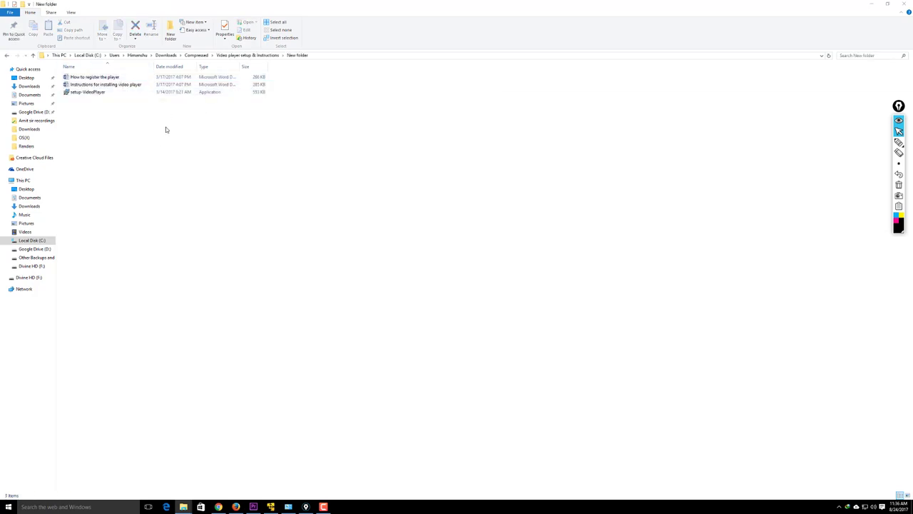
# Step: Open 'Instructions for installing video player' in Word and enlarge its window
pyautogui.click(101, 77)
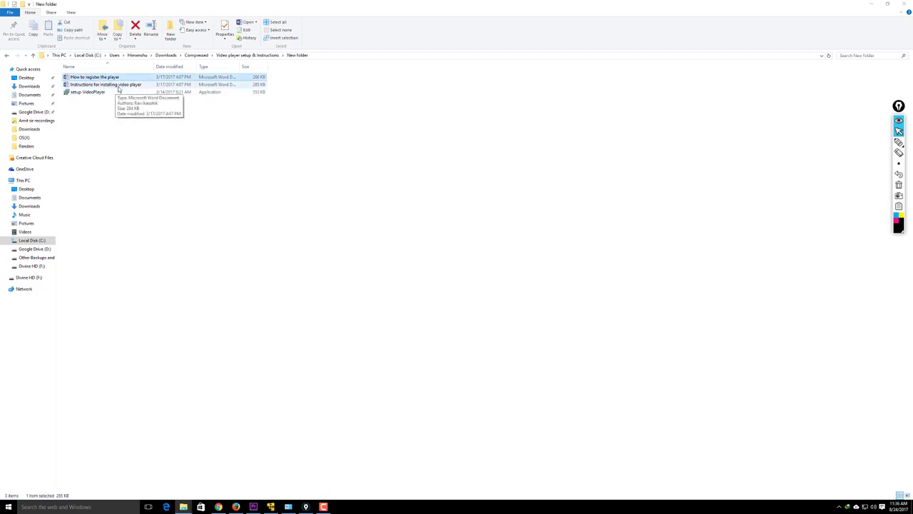
pyautogui.click(117, 87)
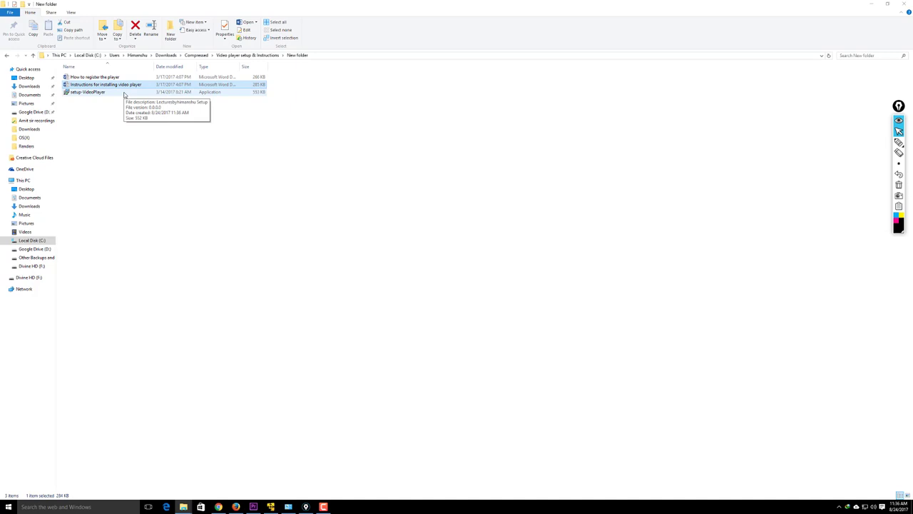
pyautogui.click(124, 94)
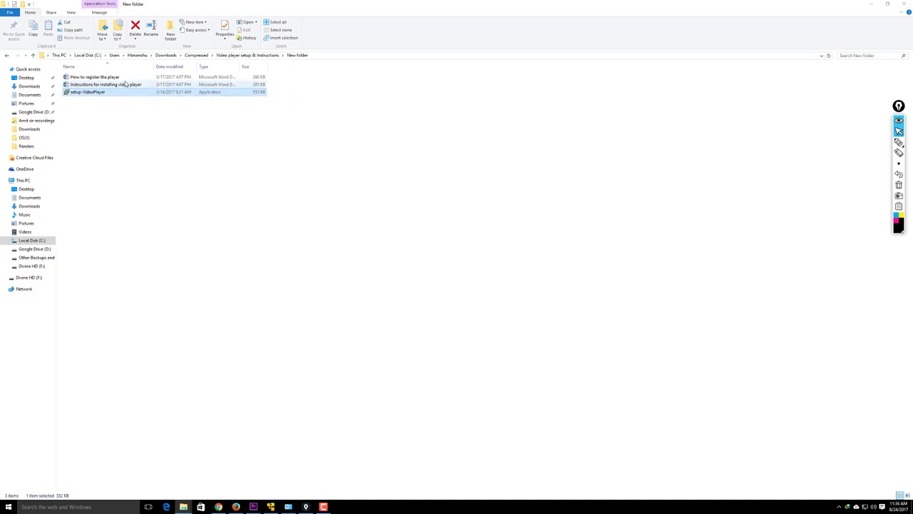
pyautogui.click(127, 78)
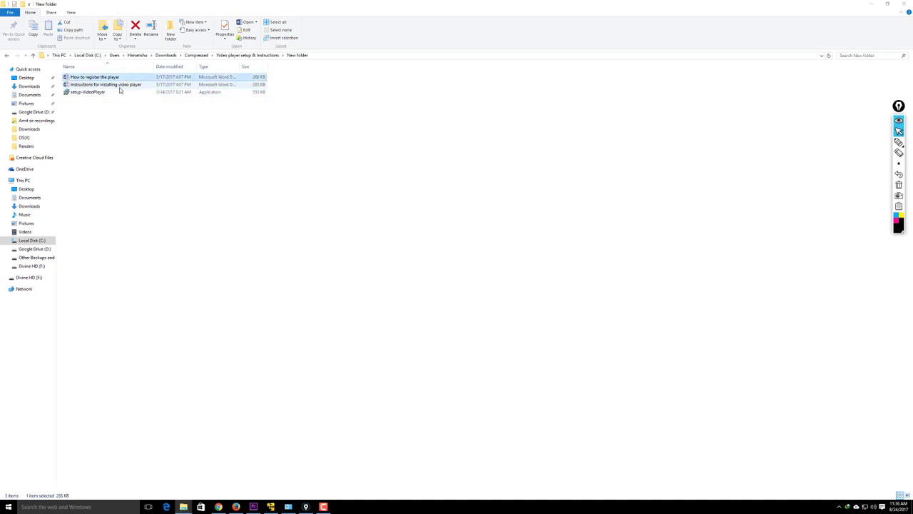
pyautogui.click(120, 86)
pyautogui.doubleClick(120, 85)
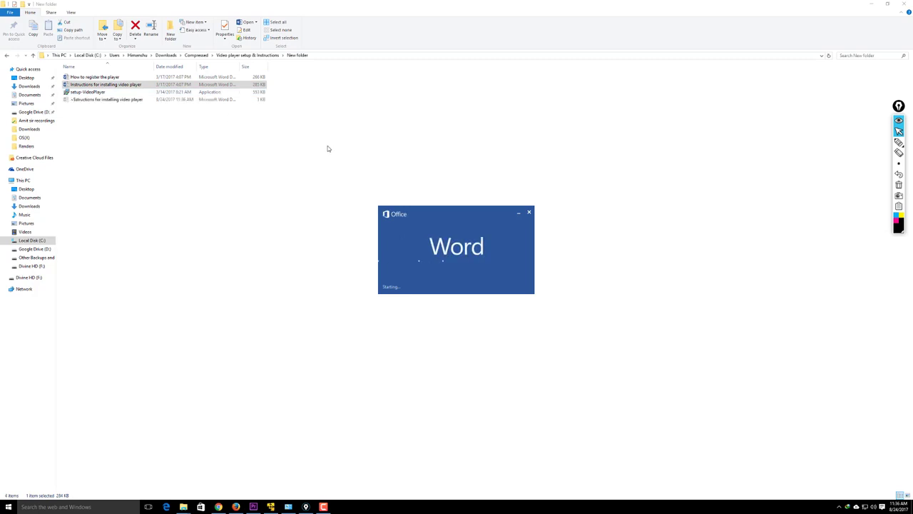
pyautogui.moveTo(366, 259); pyautogui.dragTo(796, 453)
# Step: Read the installation instructions, then 'How to register the player', closing each document afterwards
pyautogui.scroll(-5, 510, 246)
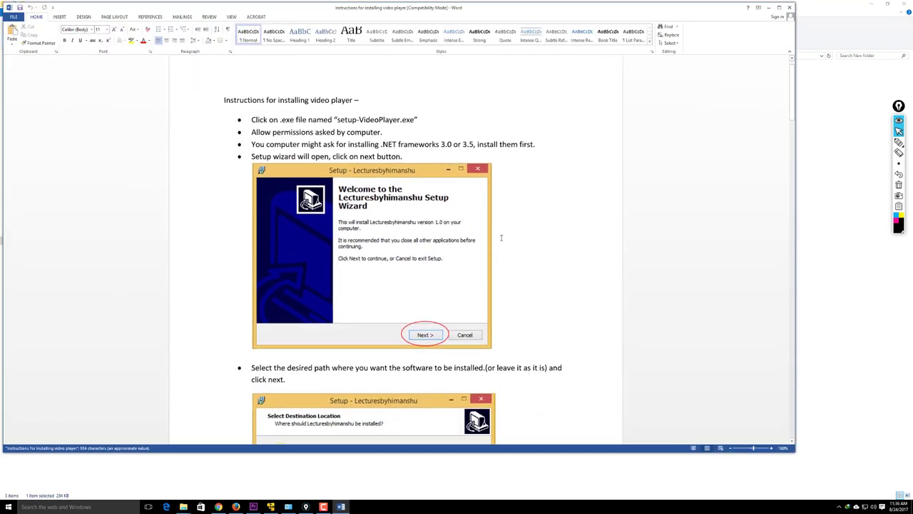
pyautogui.scroll(-15, 503, 249)
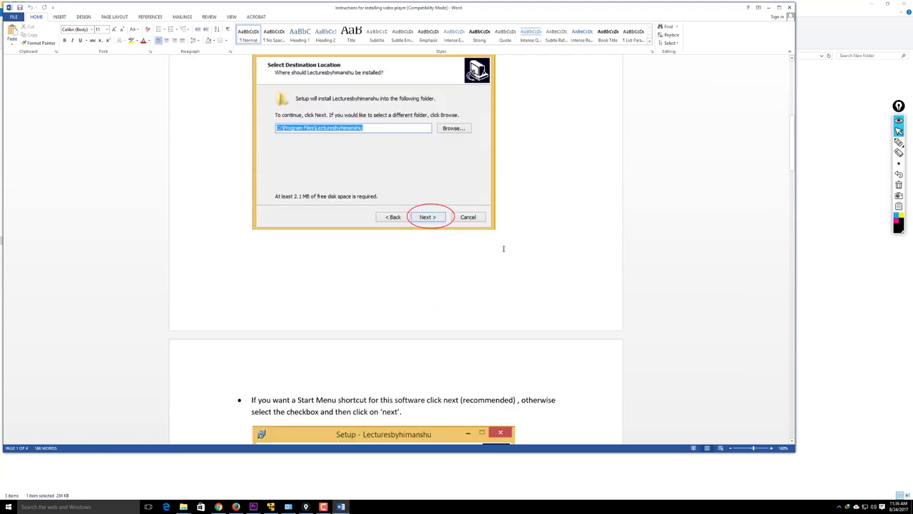
pyautogui.click(789, 7)
pyautogui.doubleClick(86, 77)
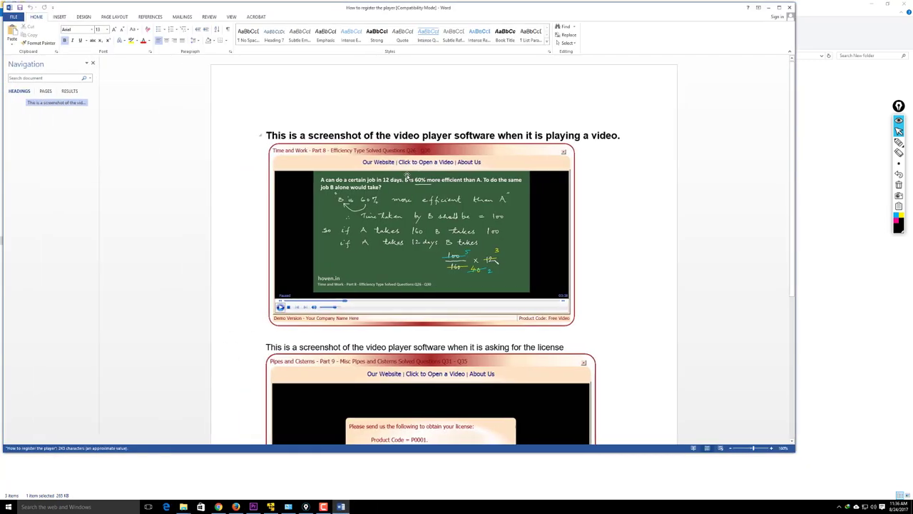
pyautogui.scroll(-5, 407, 176)
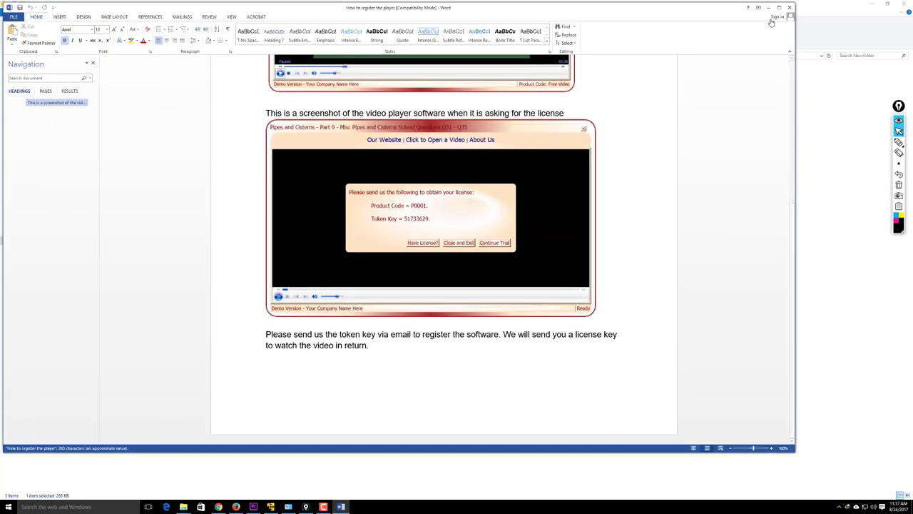
pyautogui.click(788, 5)
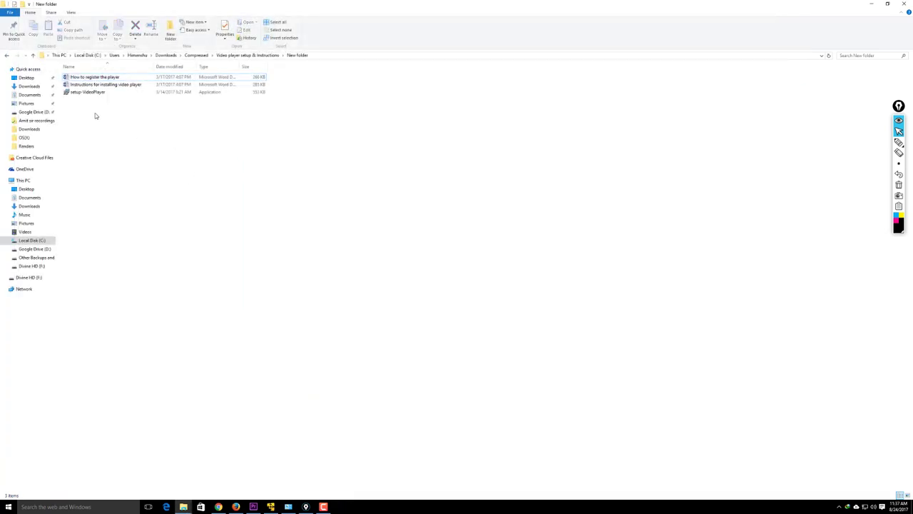
# Step: Run setup-VideoPlayer and install Lecturesbyhimanshu with the default location and Start Menu folder
pyautogui.click(87, 92)
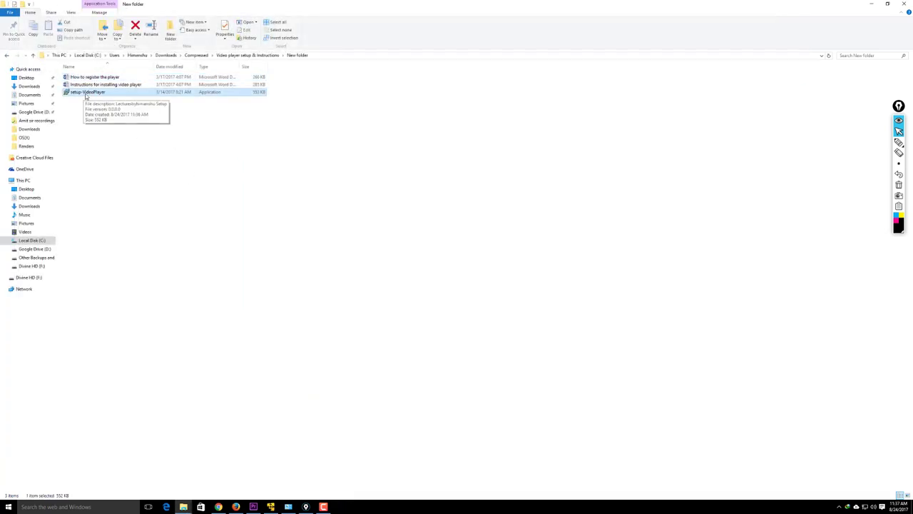
pyautogui.doubleClick(88, 94)
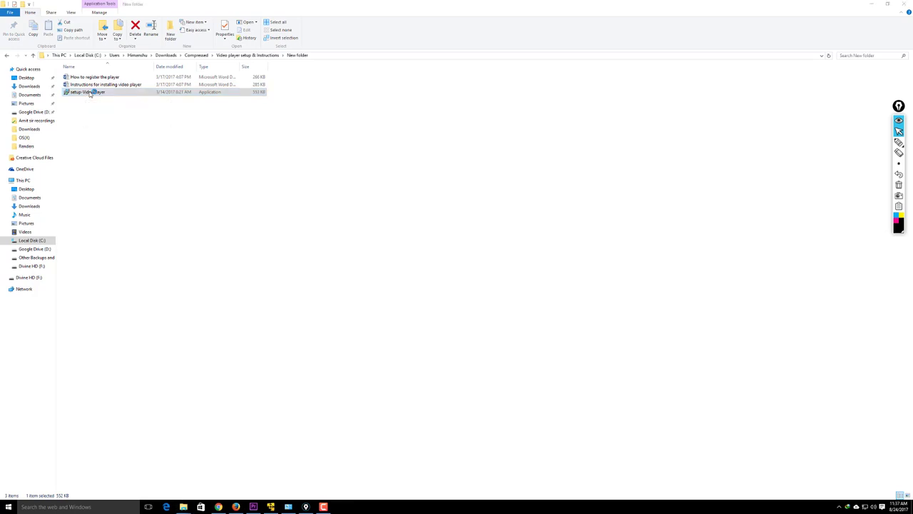
pyautogui.click(498, 311)
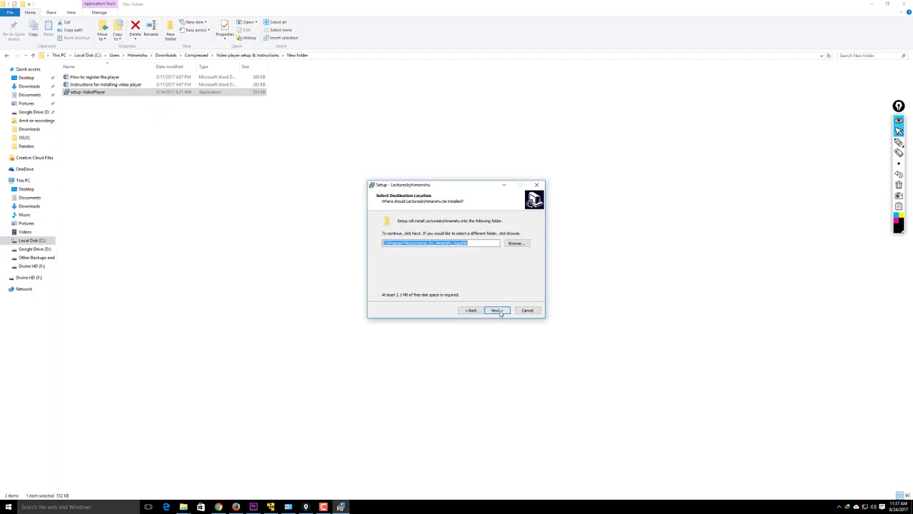
pyautogui.click(499, 311)
pyautogui.click(499, 311)
pyautogui.click(499, 311)
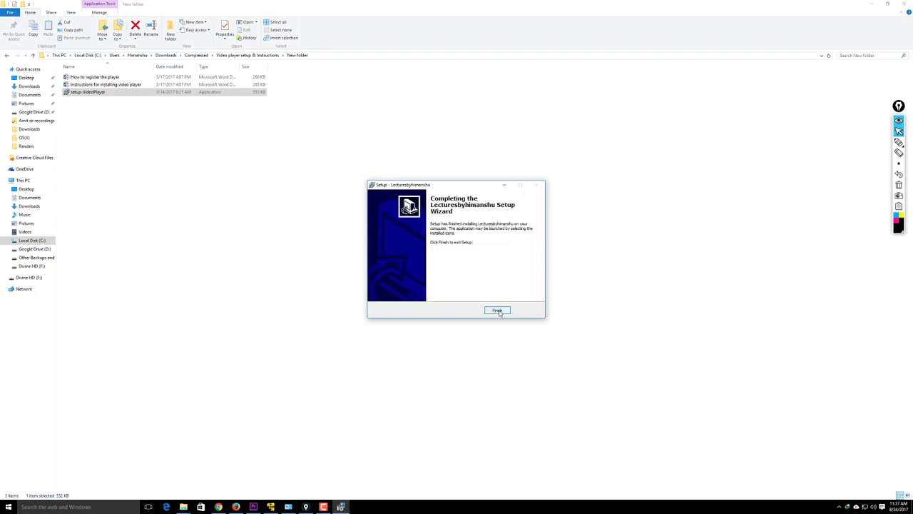
pyautogui.click(497, 310)
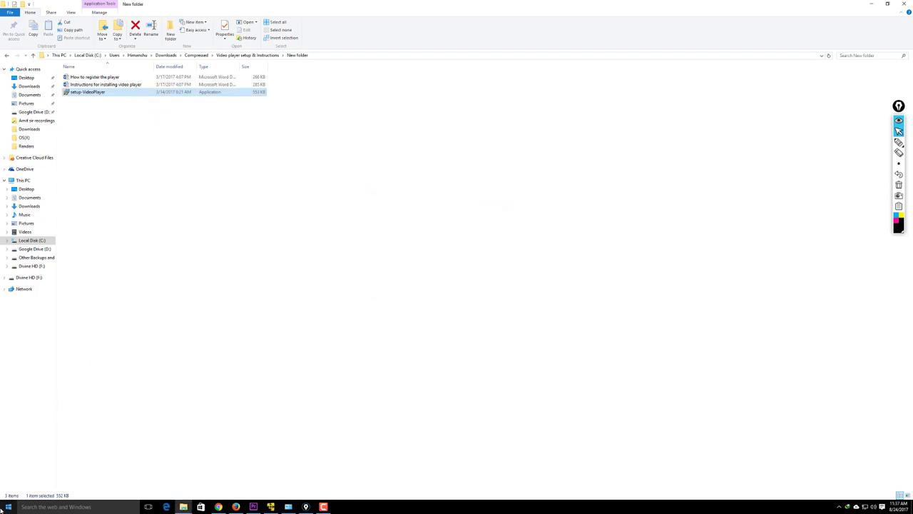
# Step: Minimize File Explorer and the browser, then launch Lecturesbyhimanshu from its desktop shortcut
pyautogui.click(872, 3)
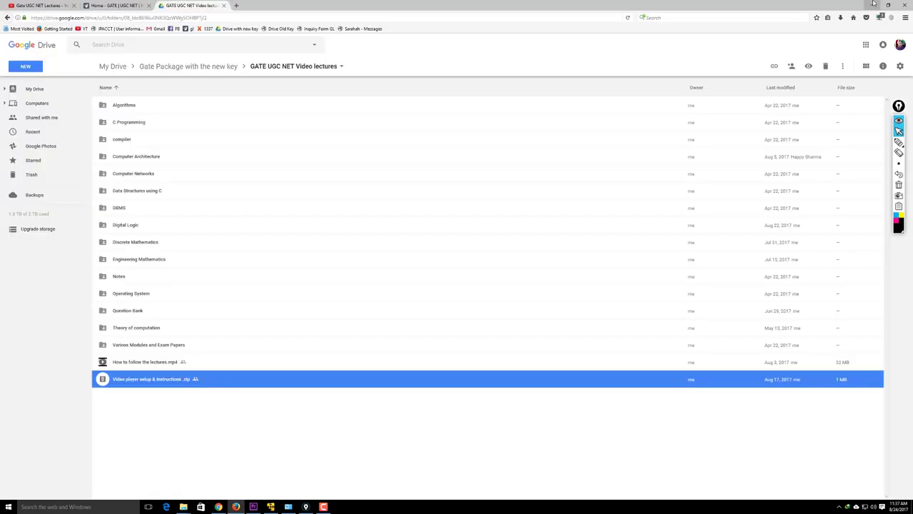
pyautogui.click(872, 4)
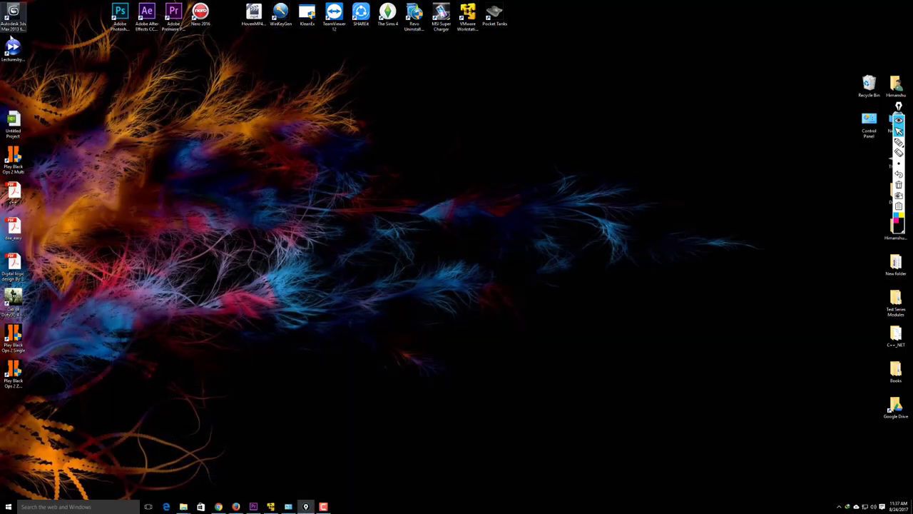
pyautogui.doubleClick(16, 55)
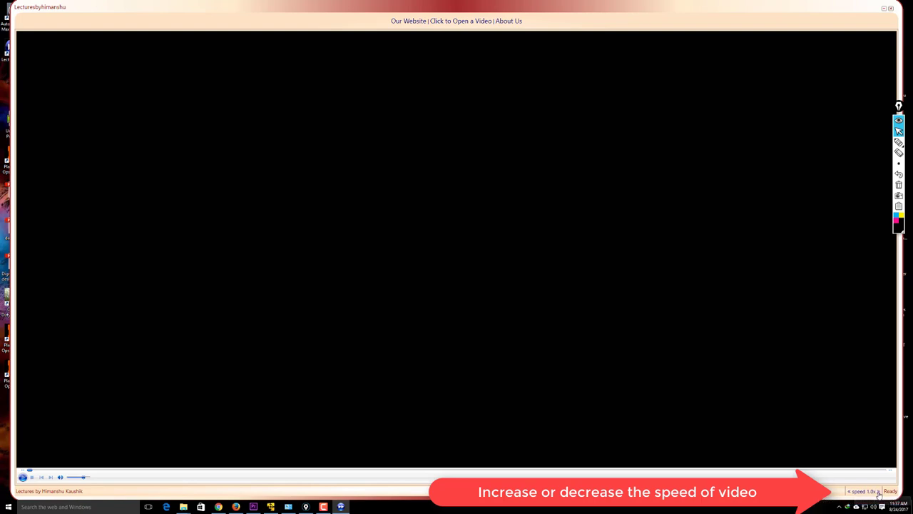
# Step: Raise playback speed to 1.2x and open gatelectures.com through the player's Our Website link
pyautogui.click(880, 492)
pyautogui.click(880, 491)
pyautogui.click(408, 21)
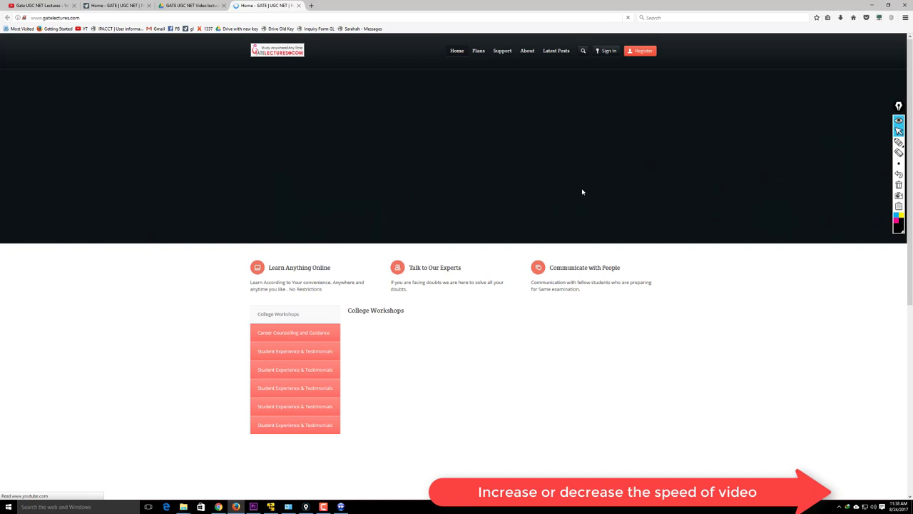
pyautogui.click(907, 4)
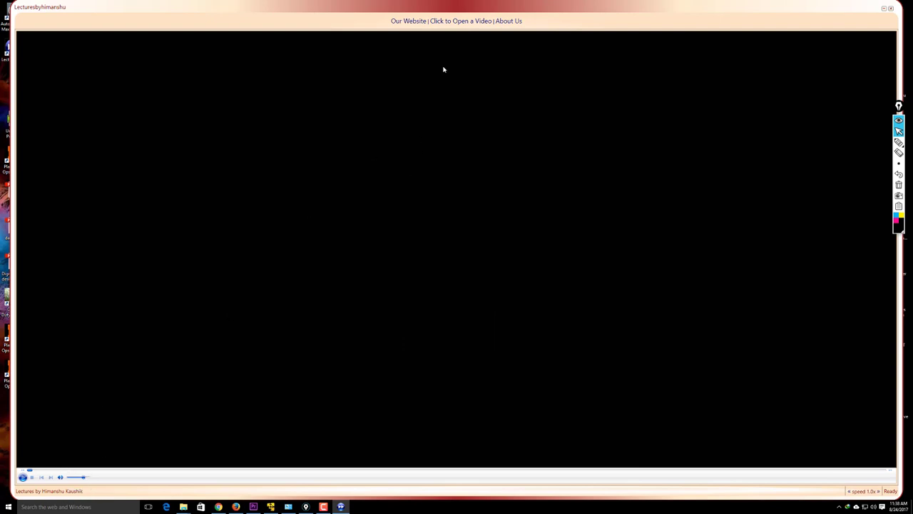
pyautogui.click(236, 506)
# Step: Return to the Google Drive lectures tab and open the DBMS folder, selecting its Course content and Syllabus lecture
pyautogui.click(173, 4)
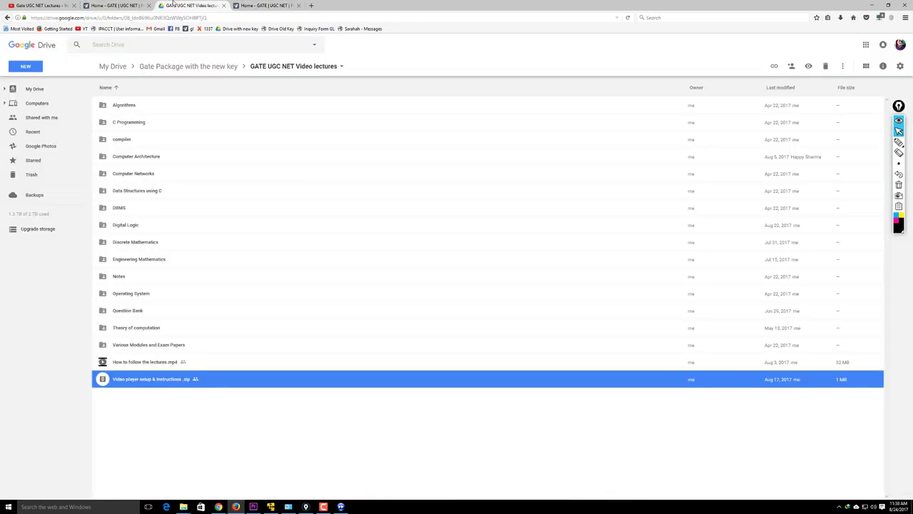
pyautogui.click(152, 120)
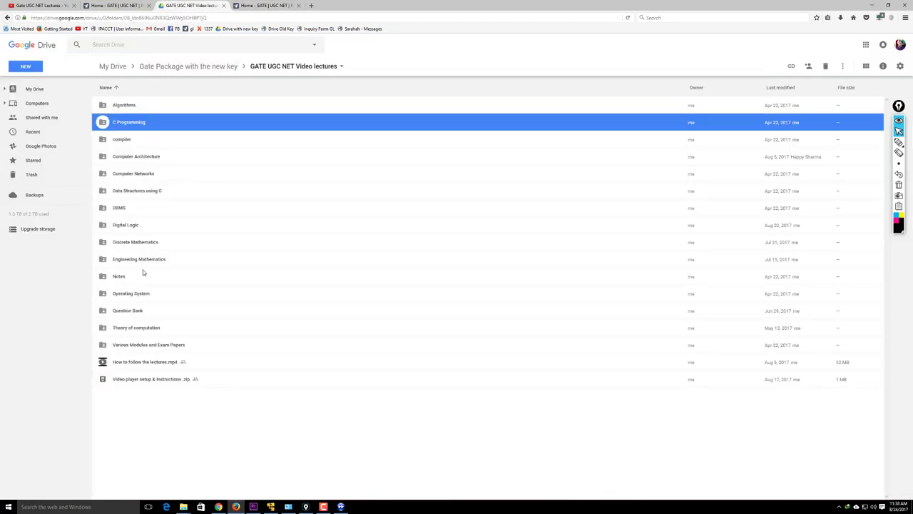
pyautogui.click(140, 208)
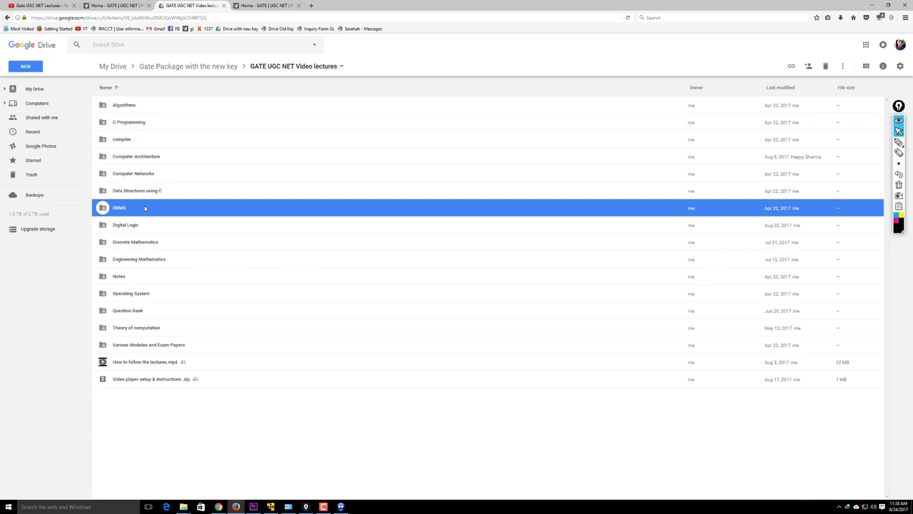
pyautogui.doubleClick(146, 208)
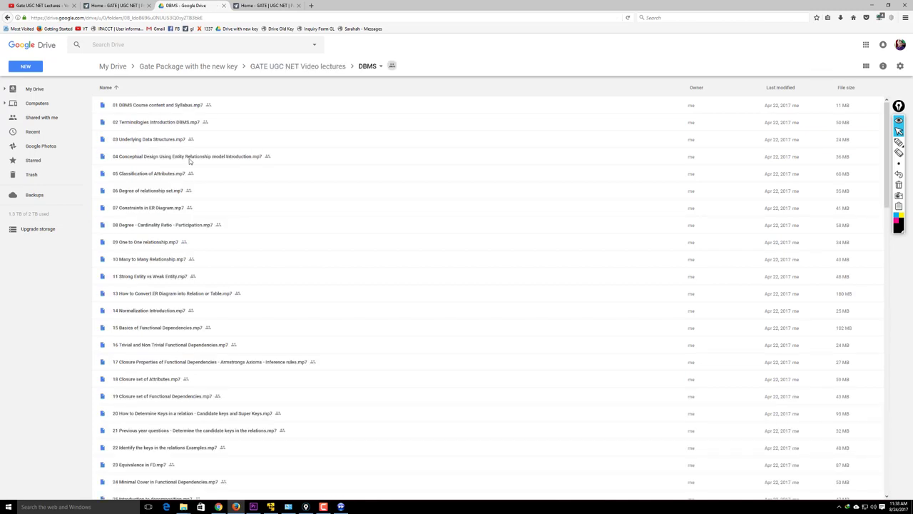
pyautogui.click(135, 107)
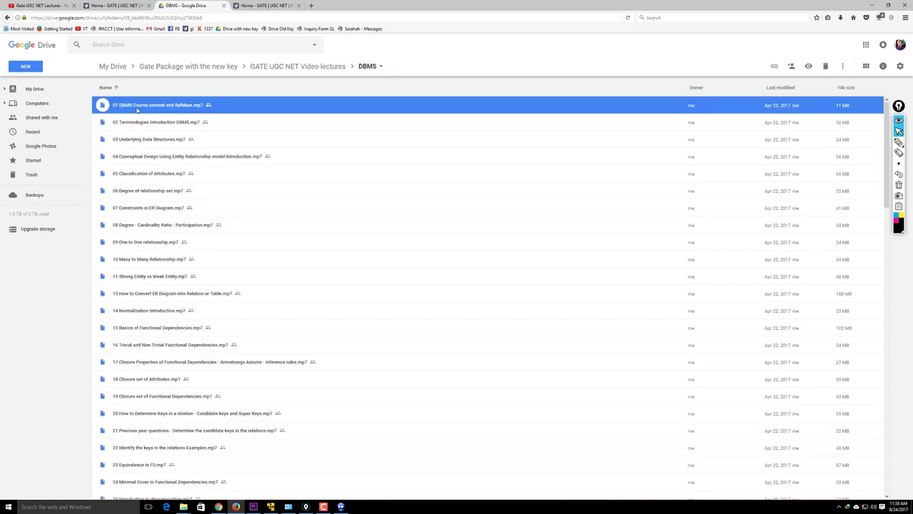
# Step: Go back up to GATE UGC NET Video lectures and open, then dismiss, the DBMS folder's context menu
pyautogui.click(314, 66)
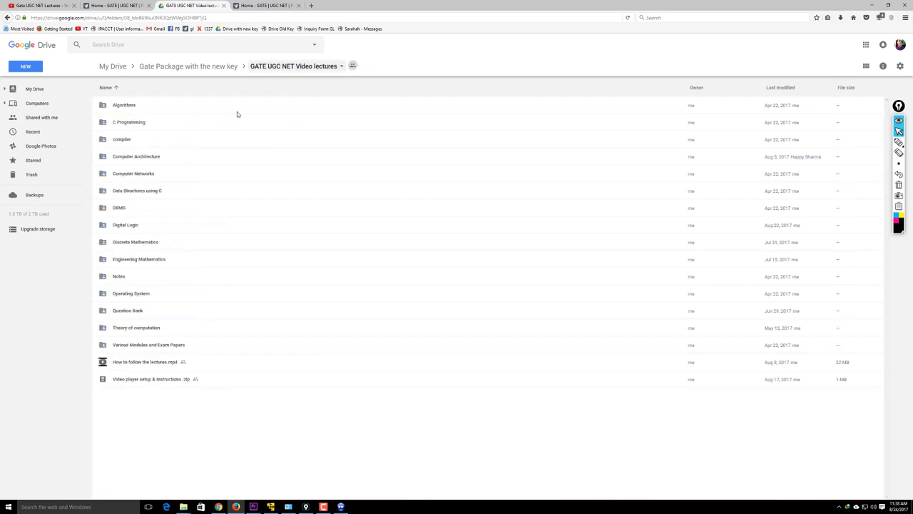
pyautogui.click(128, 210)
pyautogui.rightClick(126, 209)
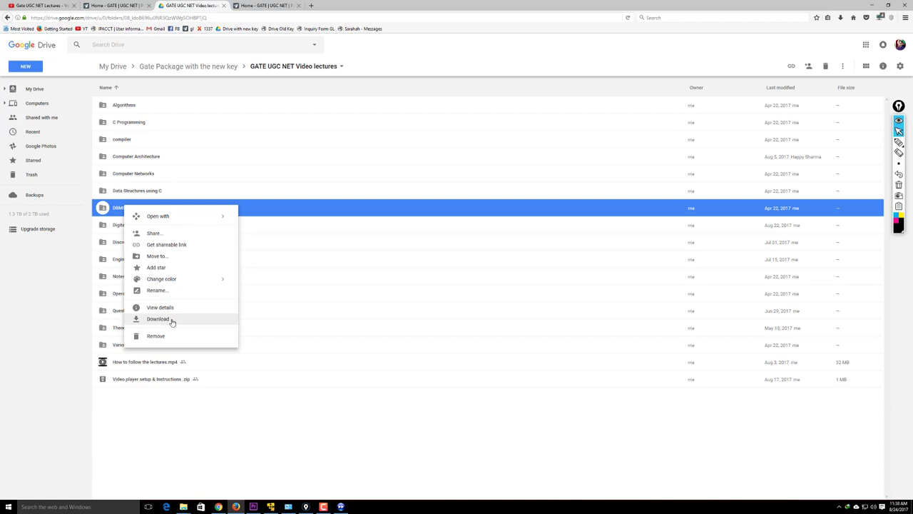
pyautogui.click(190, 402)
# Step: Open the DBMS folder and download '01 DBMS Course content and Syllabus.mp7'
pyautogui.doubleClick(153, 208)
pyautogui.click(150, 105)
pyautogui.rightClick(151, 105)
pyautogui.click(192, 241)
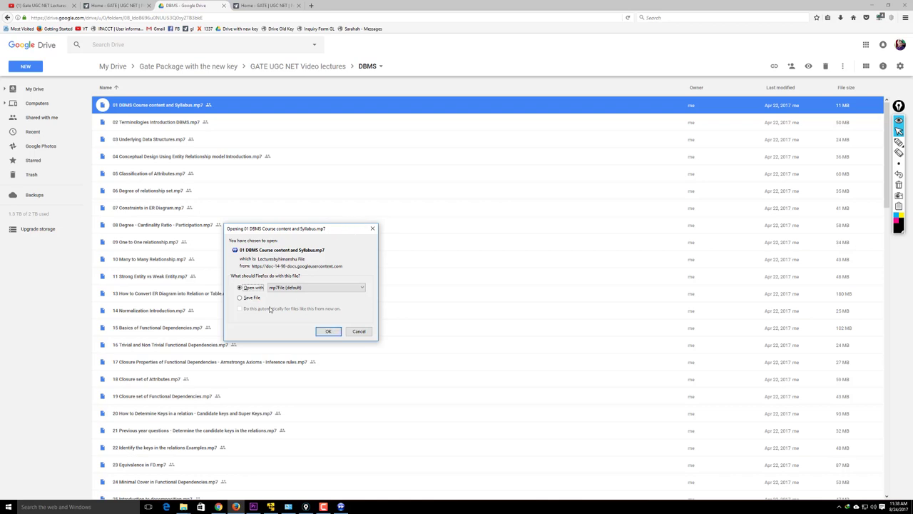
# Step: Choose Save File, save the lecture to the Desktop, and minimize the browser
pyautogui.click(250, 298)
pyautogui.click(329, 331)
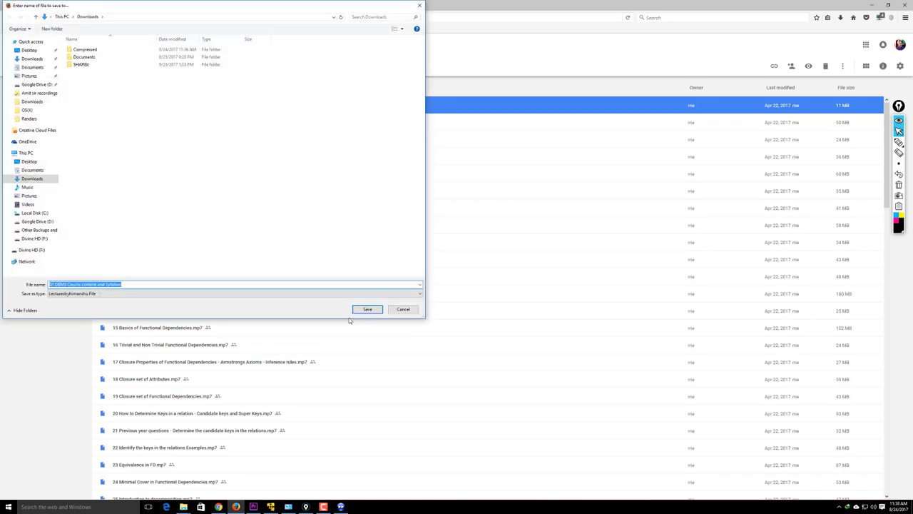
pyautogui.click(30, 50)
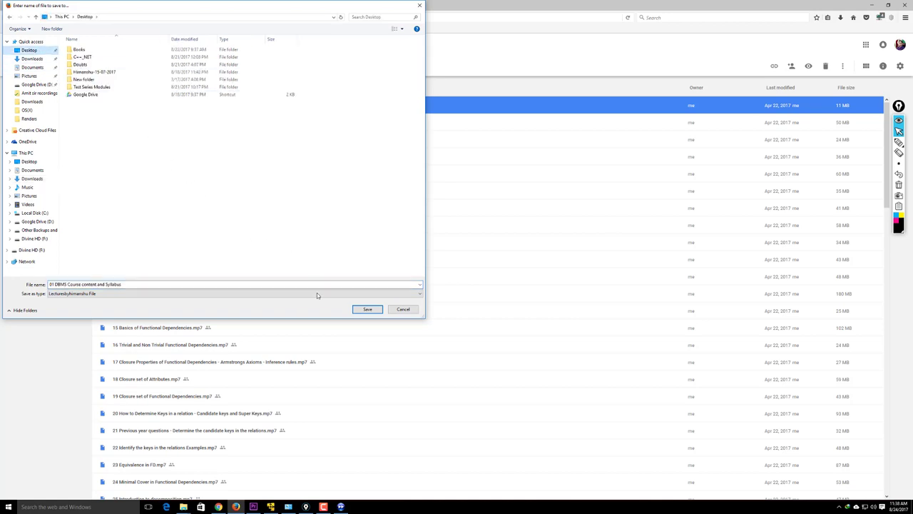
pyautogui.click(367, 309)
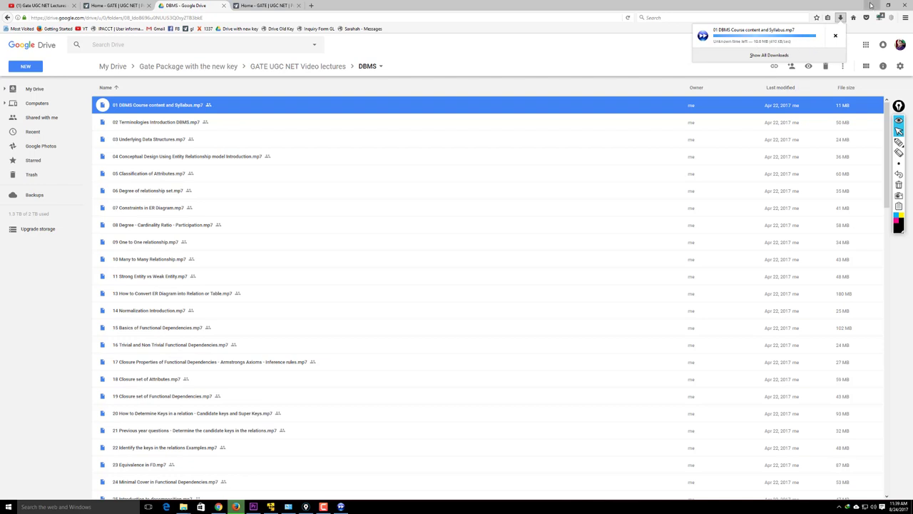
pyautogui.click(871, 5)
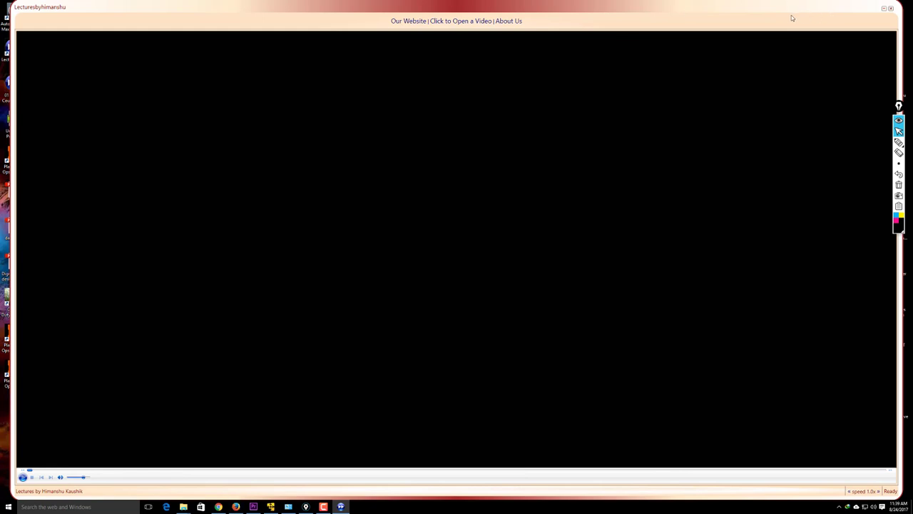
# Step: Restore the player window and pick '39 Concept of Relation' from the DBMS lecture list
pyautogui.moveTo(454, 13)
pyautogui.mouseDown()
pyautogui.moveTo(492, 30)
pyautogui.moveTo(646, 158)
pyautogui.moveTo(585, 129)
pyautogui.moveTo(579, 99)
pyautogui.moveTo(613, 70)
pyautogui.moveTo(534, 31)
pyautogui.moveTo(553, 47)
pyautogui.moveTo(461, 18)
pyautogui.mouseUp()
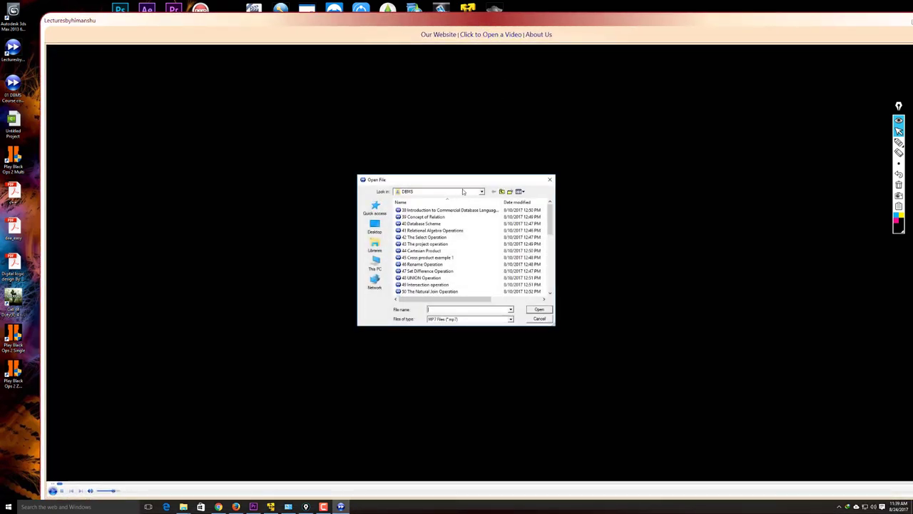
pyautogui.moveTo(548, 236)
pyautogui.mouseDown()
pyautogui.moveTo(550, 280)
pyautogui.moveTo(550, 217)
pyautogui.mouseUp()
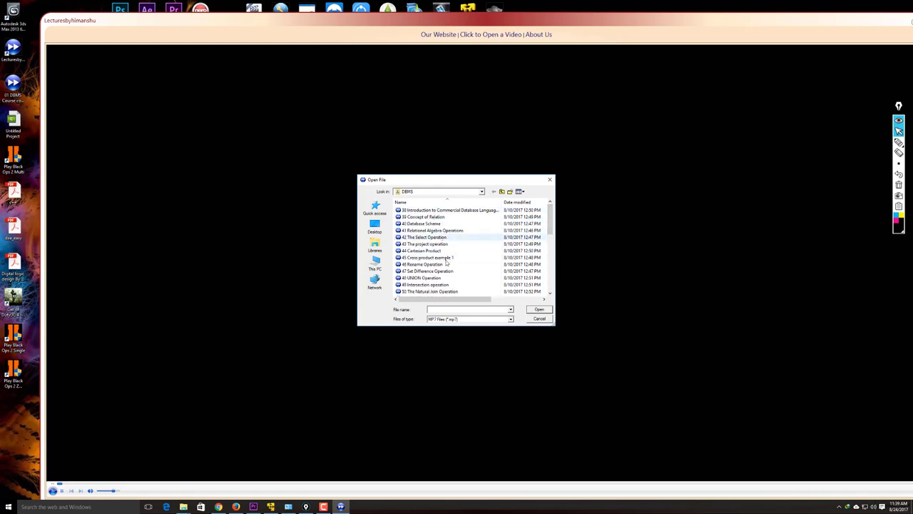
pyautogui.scroll(-8, 450, 246)
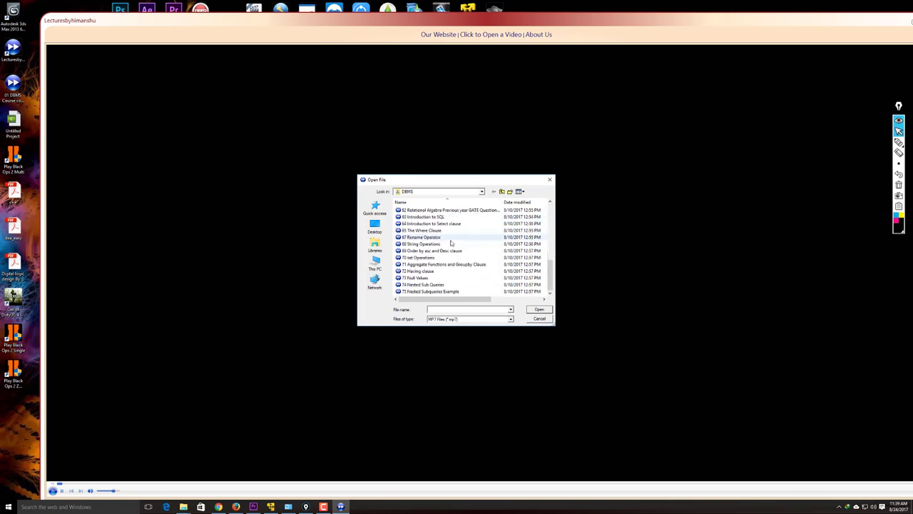
pyautogui.scroll(5, 433, 269)
pyautogui.scroll(3, 434, 269)
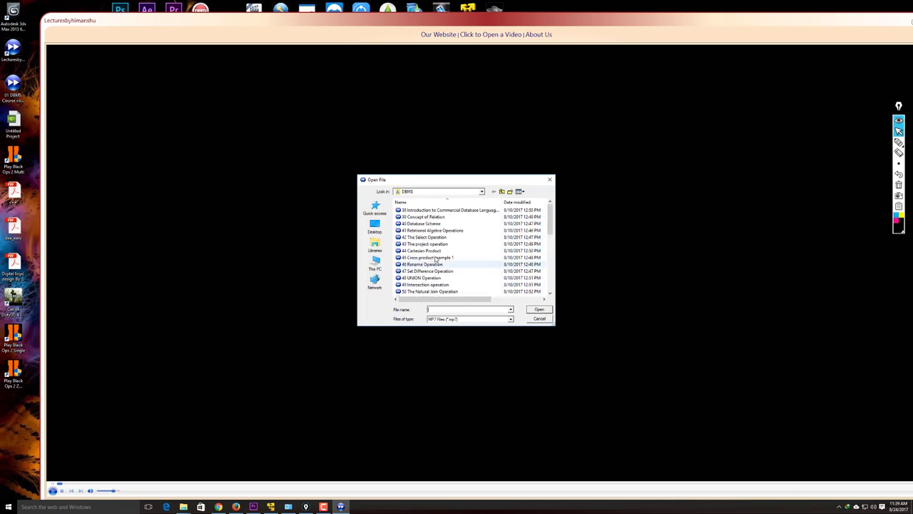
pyautogui.click(431, 217)
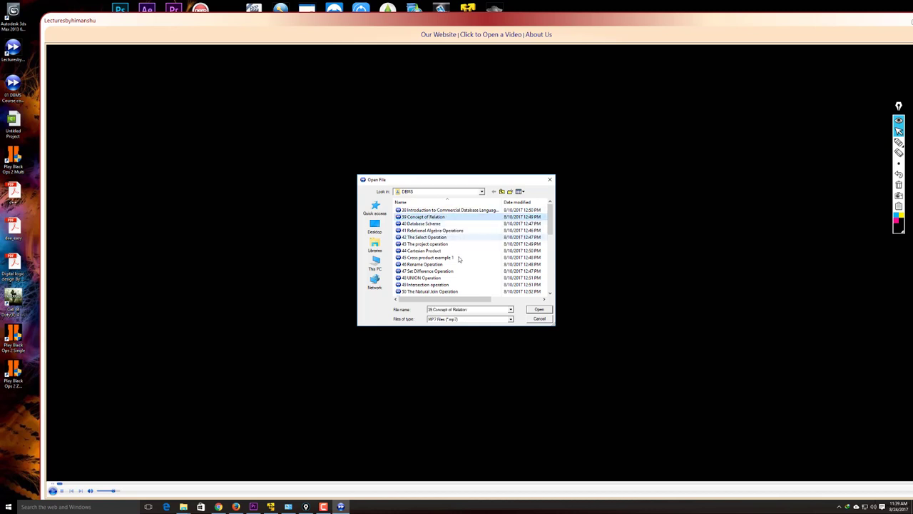
# Step: Open '39 Concept of Relation', cancel the license file picker, and continue in trial mode
pyautogui.click(536, 310)
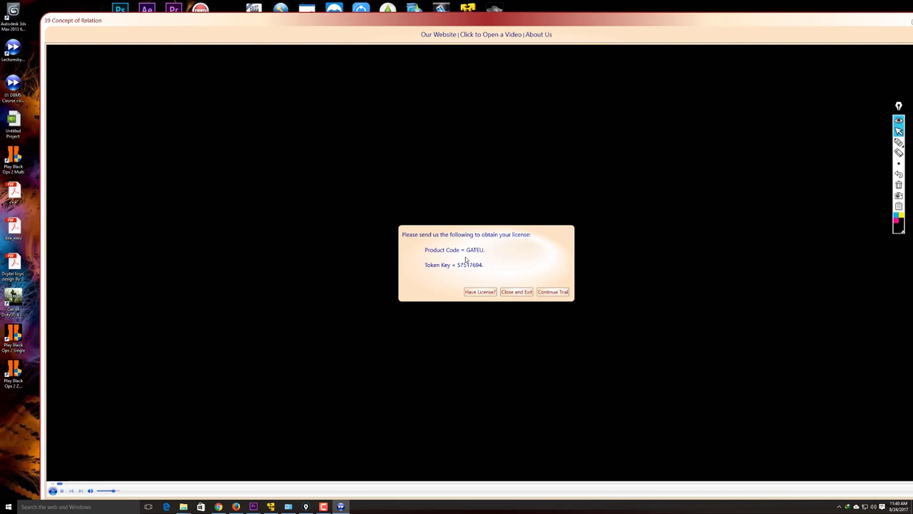
pyautogui.click(481, 292)
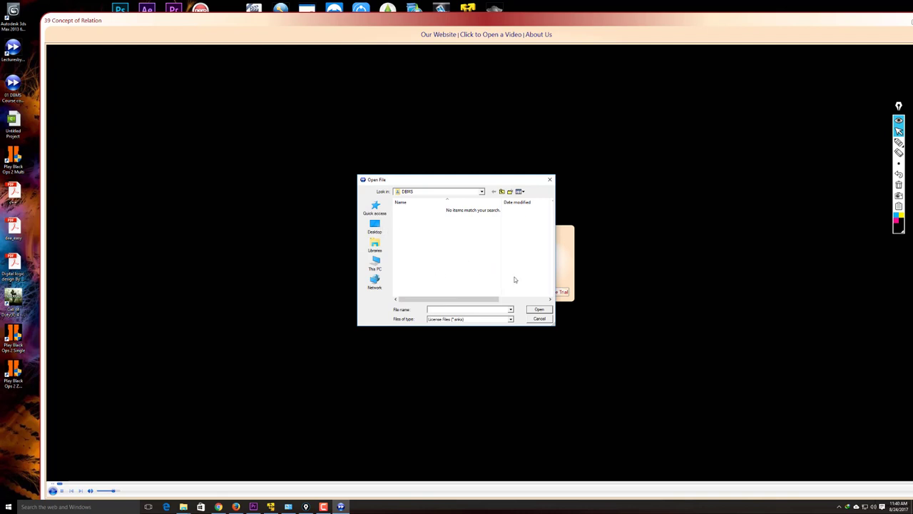
pyautogui.click(542, 319)
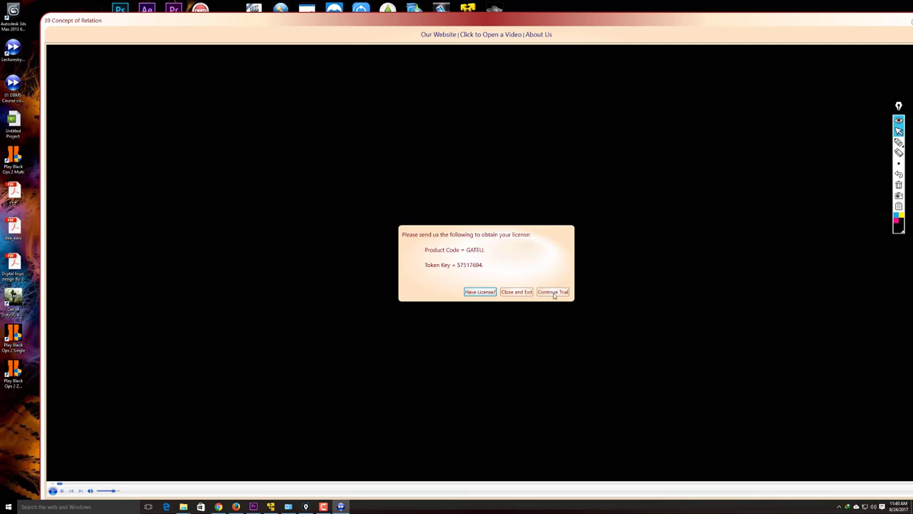
pyautogui.click(554, 293)
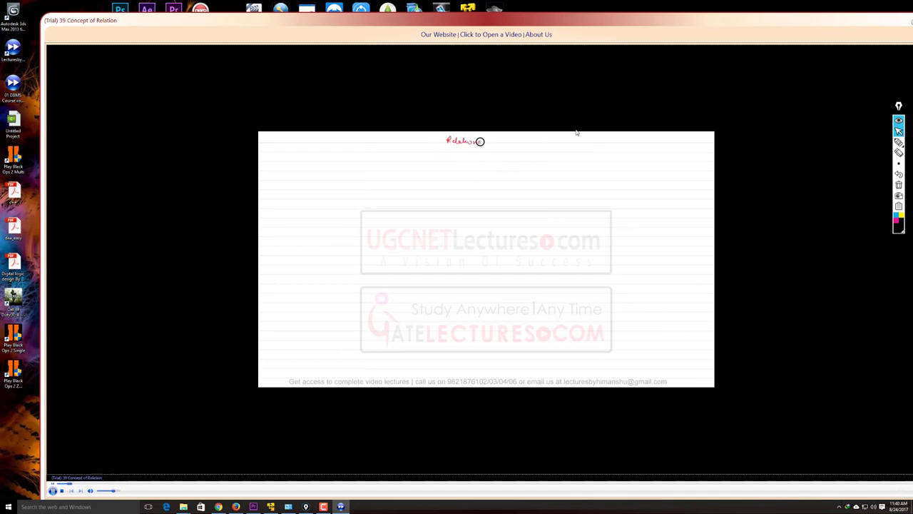
# Step: Maximize the player and seek forward to the Relational Algebra notes
pyautogui.doubleClick(638, 20)
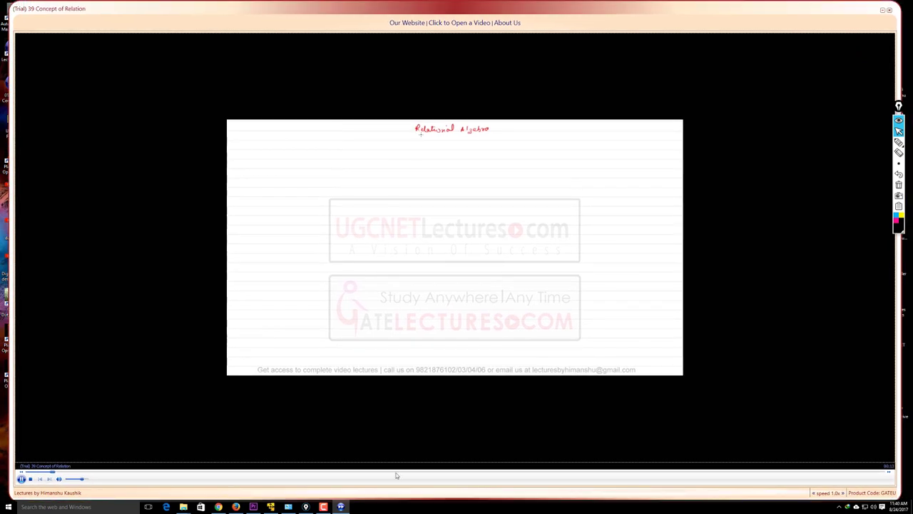
pyautogui.moveTo(74, 475); pyautogui.dragTo(102, 474)
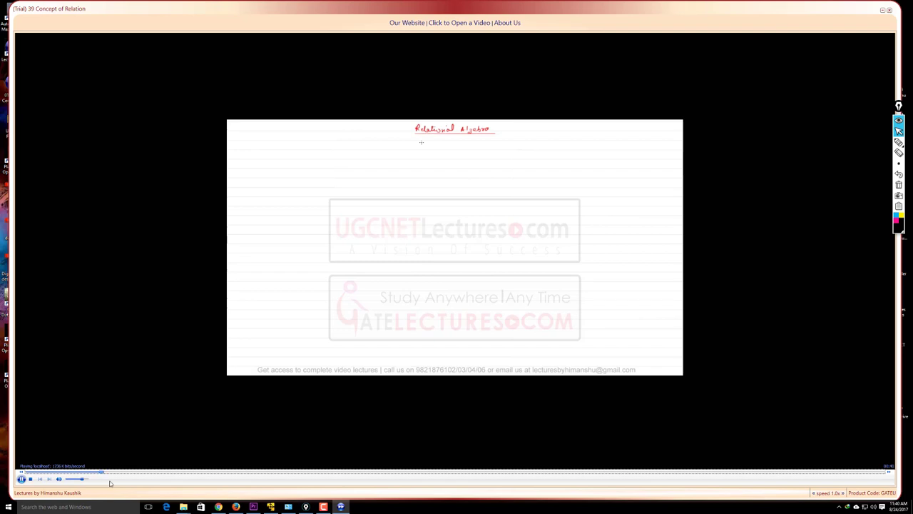
pyautogui.moveTo(118, 476); pyautogui.dragTo(124, 474)
pyautogui.click(189, 473)
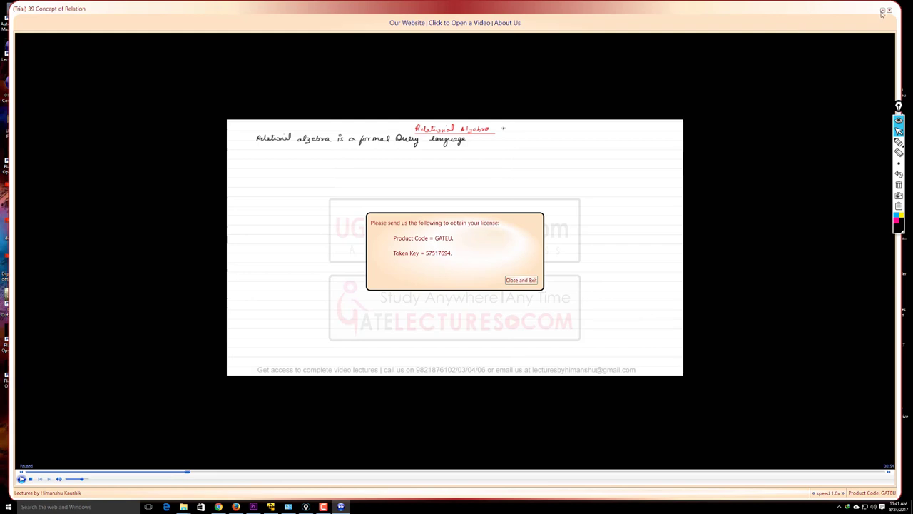
# Step: Quit the trial player, dismiss its crash report, and restore the Firefox window
pyautogui.click(521, 281)
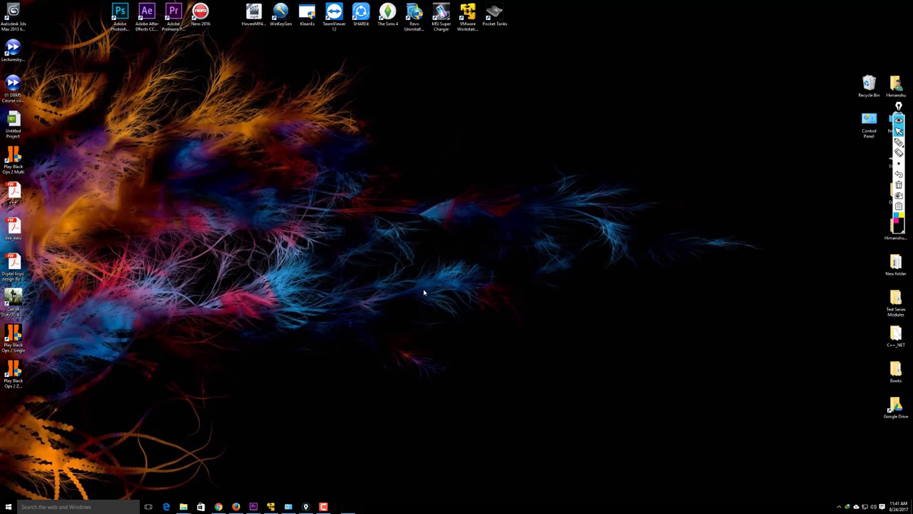
pyautogui.click(503, 263)
pyautogui.click(235, 506)
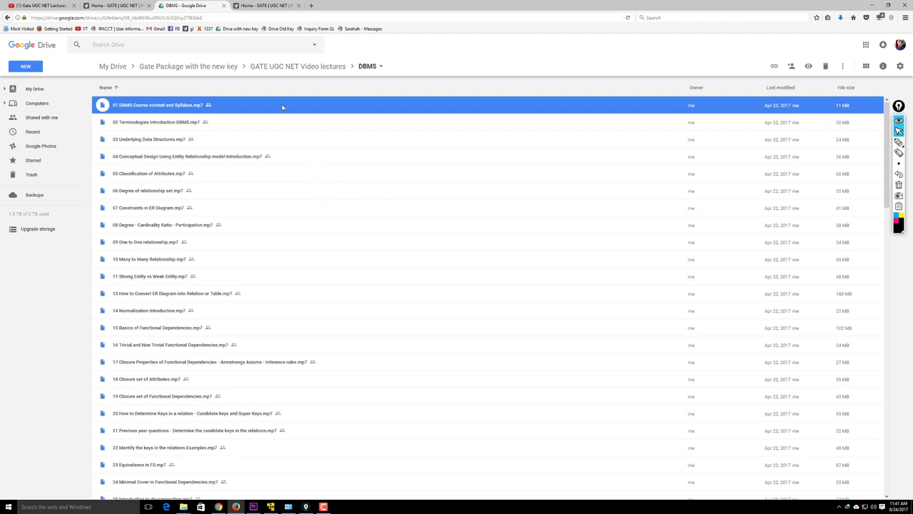
# Step: Climb the Drive breadcrumbs to Gate Package with the new key, then switch to the GATE Lectures tab
pyautogui.click(300, 67)
pyautogui.click(207, 66)
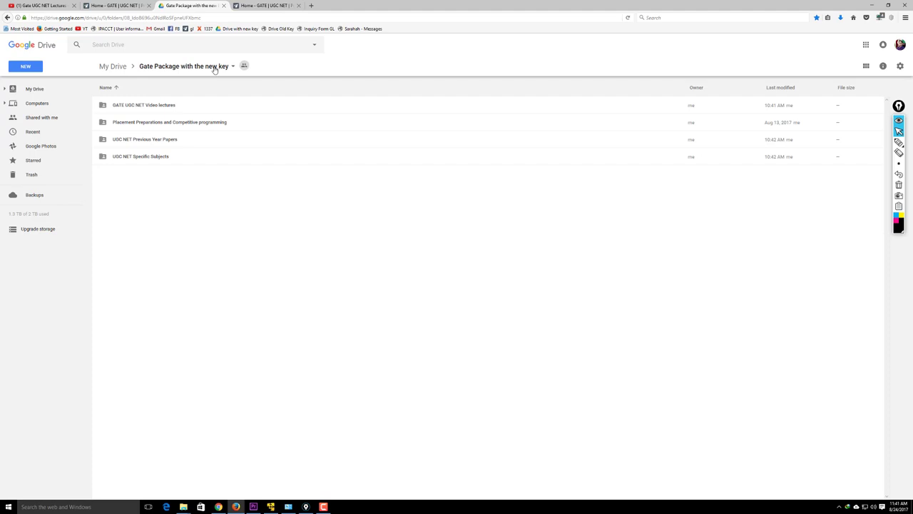
pyautogui.click(253, 5)
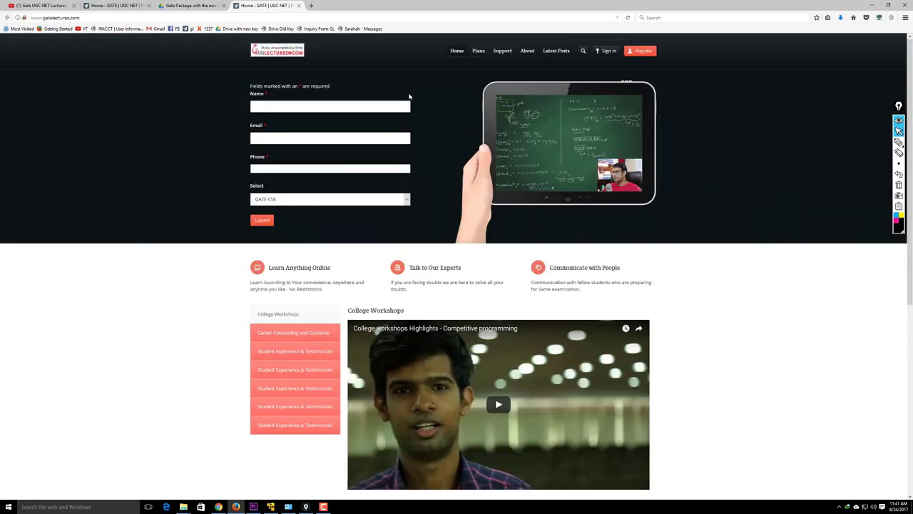
# Step: Open the registration and sign-in page and click through the registration fields, dismissing saved-login suggestions
pyautogui.click(640, 51)
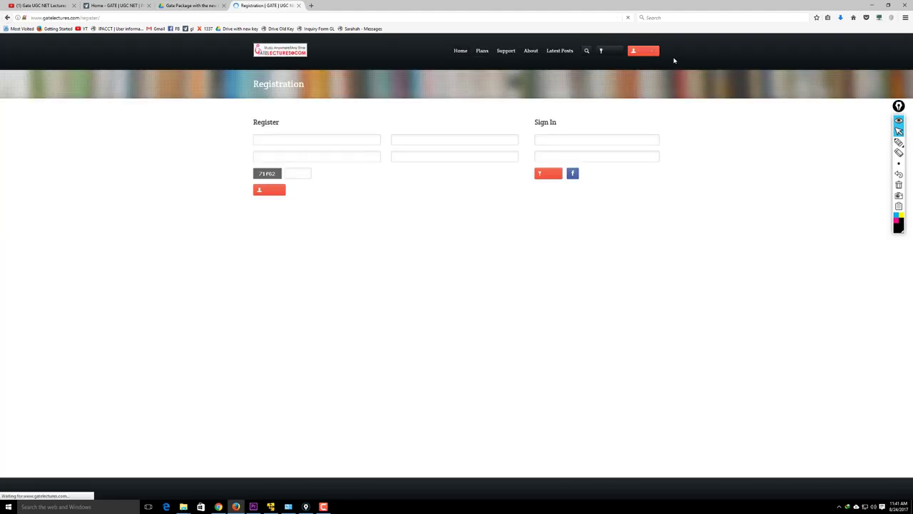
pyautogui.click(288, 157)
pyautogui.click(409, 138)
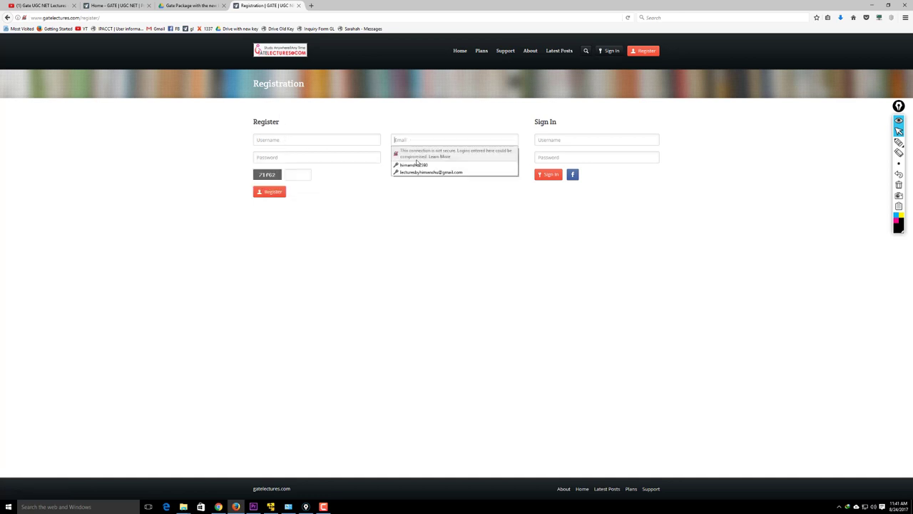
pyautogui.click(406, 156)
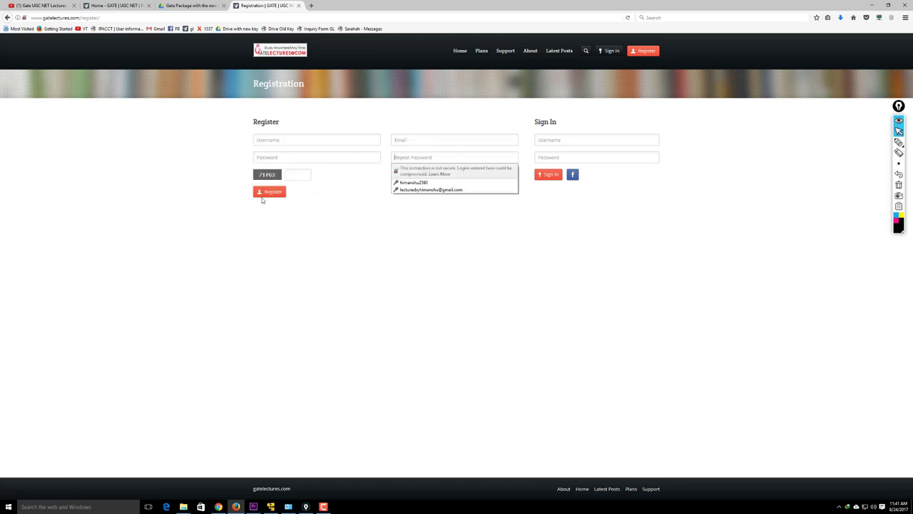
pyautogui.click(302, 213)
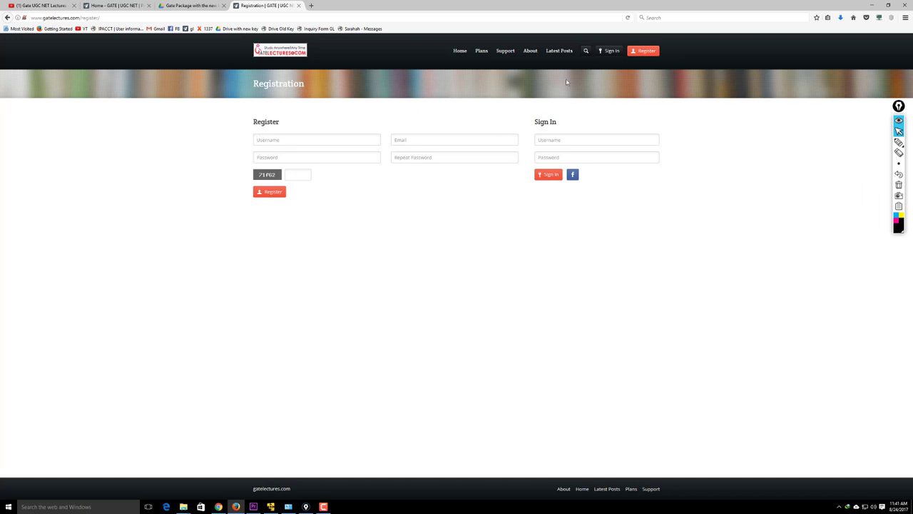
# Step: Sign in through the header panel using the saved account's username, letting Firefox autofill the password
pyautogui.click(612, 51)
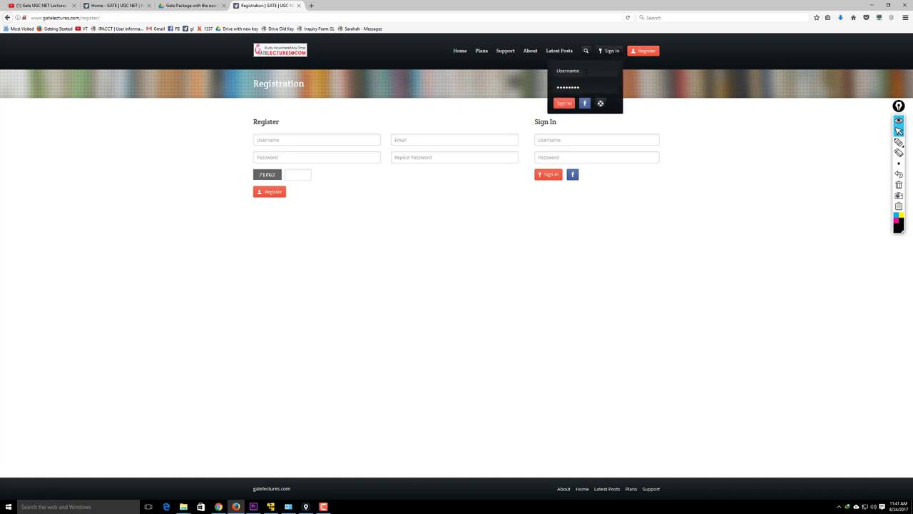
pyautogui.click(591, 71)
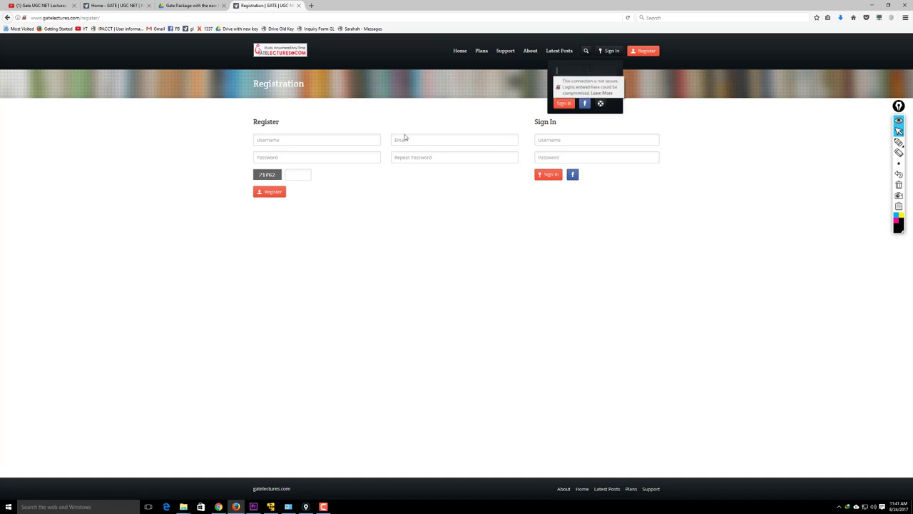
pyautogui.click(125, 18)
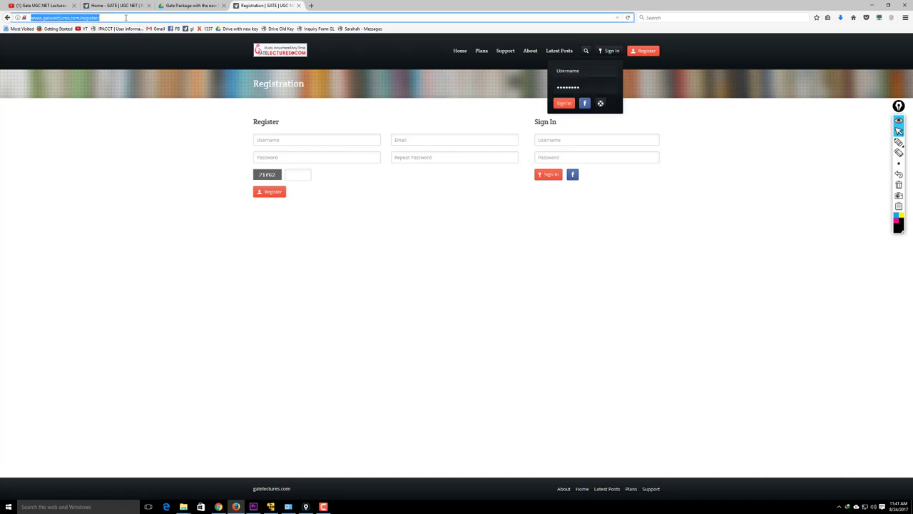
pyautogui.click(571, 71)
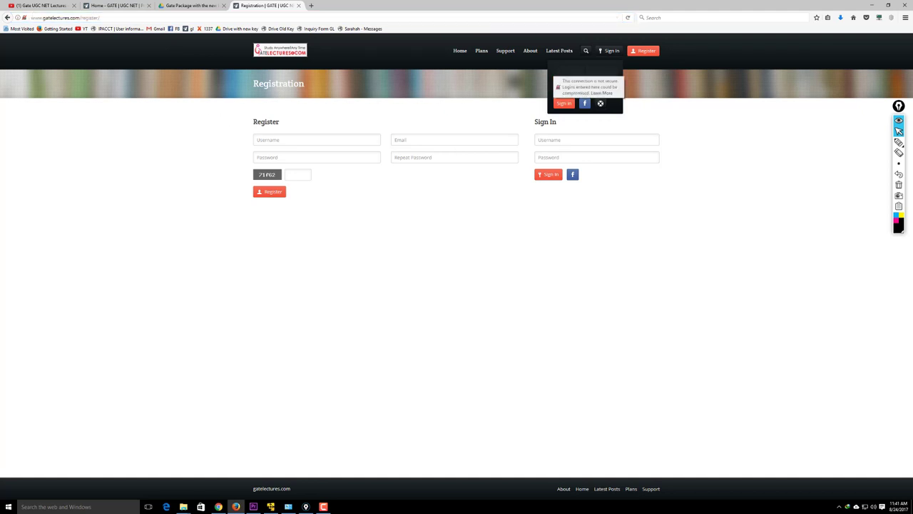
pyautogui.click(557, 70)
pyautogui.click(585, 70)
pyautogui.write('himan')
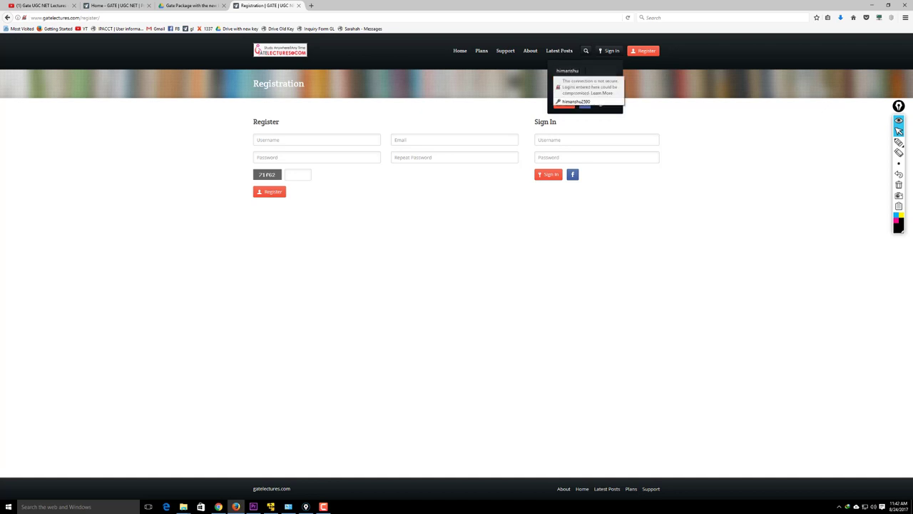
pyautogui.write('shu')
pyautogui.press('Down')
pyautogui.press('Return')
pyautogui.click(563, 104)
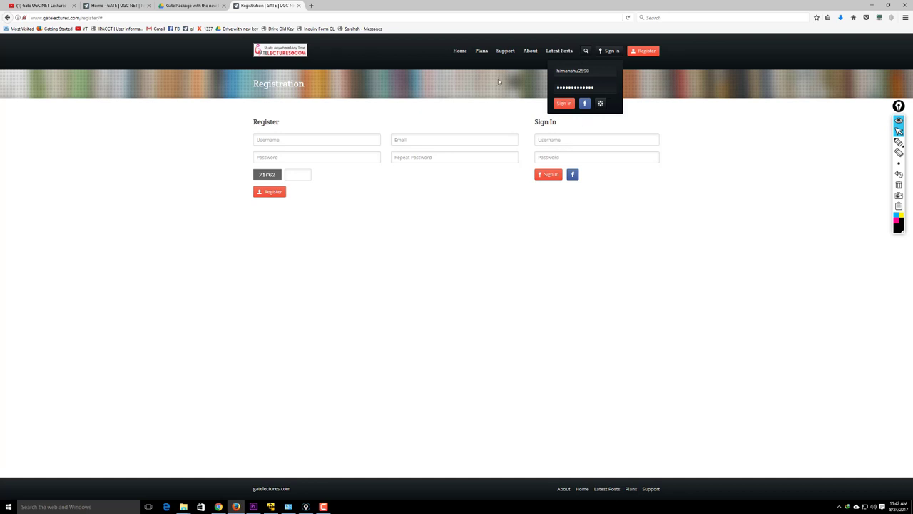
pyautogui.click(563, 102)
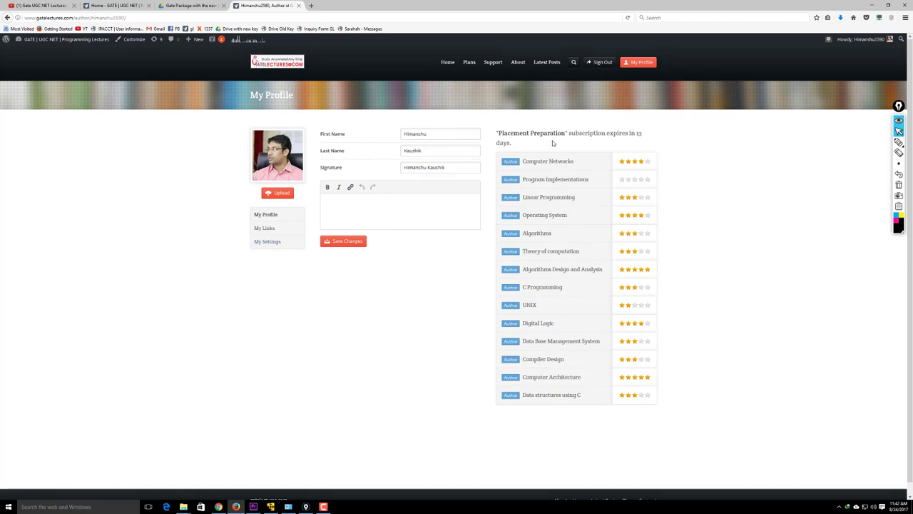
# Step: Open the Operating System course and choose lesson '01 Introduction to operating System' from its Lessons list
pyautogui.click(551, 216)
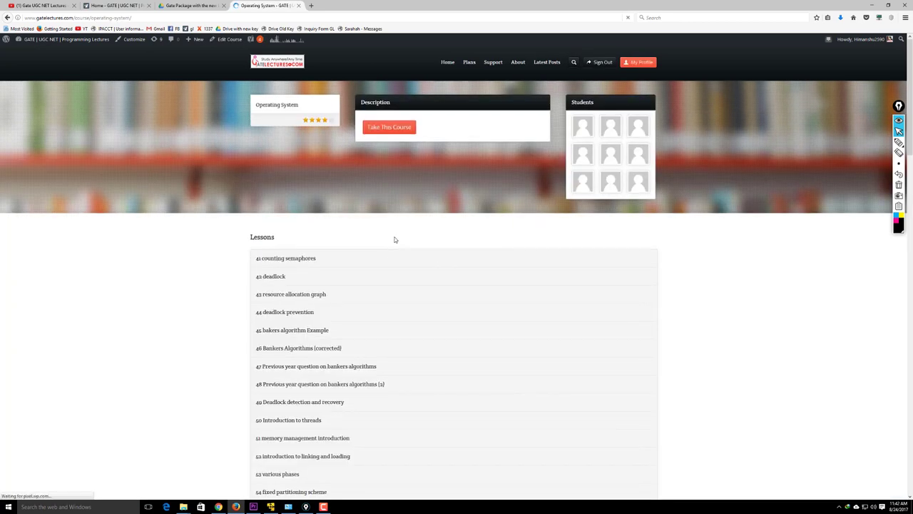
pyautogui.scroll(-5, 394, 240)
pyautogui.scroll(-5, 394, 242)
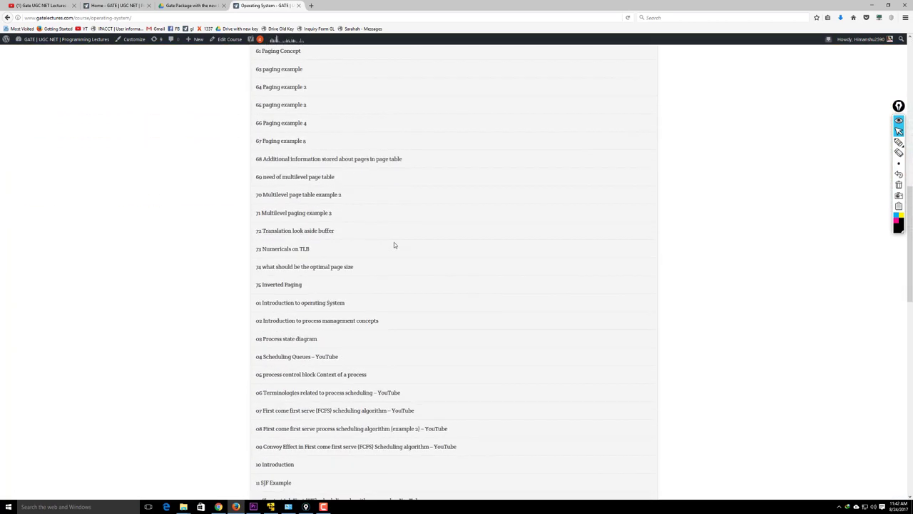
pyautogui.scroll(2, 436, 237)
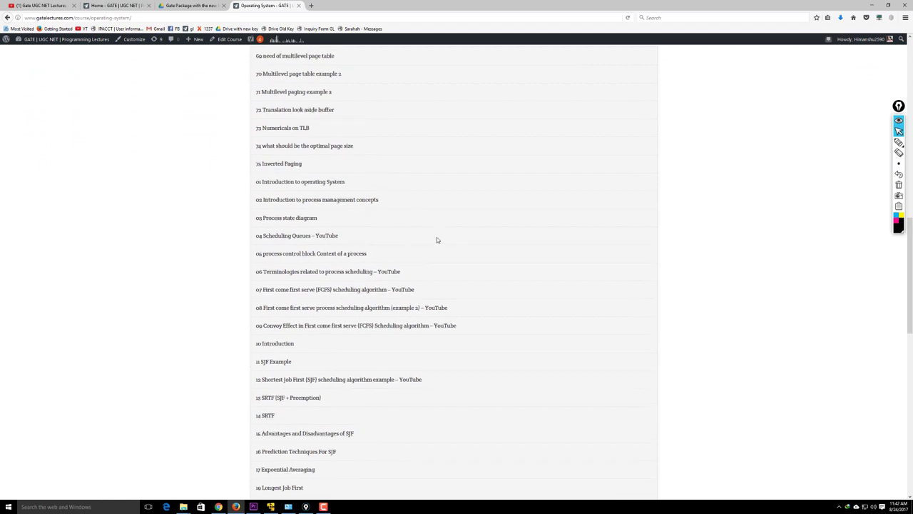
pyautogui.scroll(-2, 438, 241)
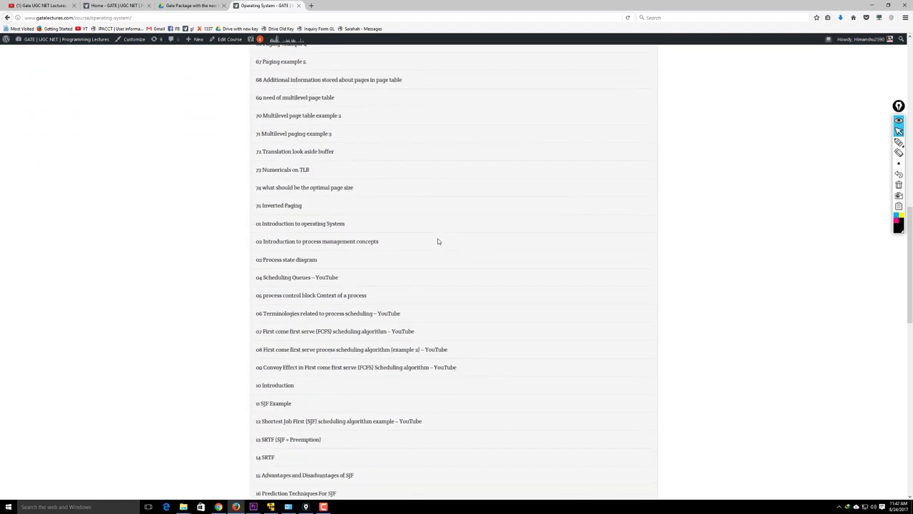
pyautogui.click(280, 221)
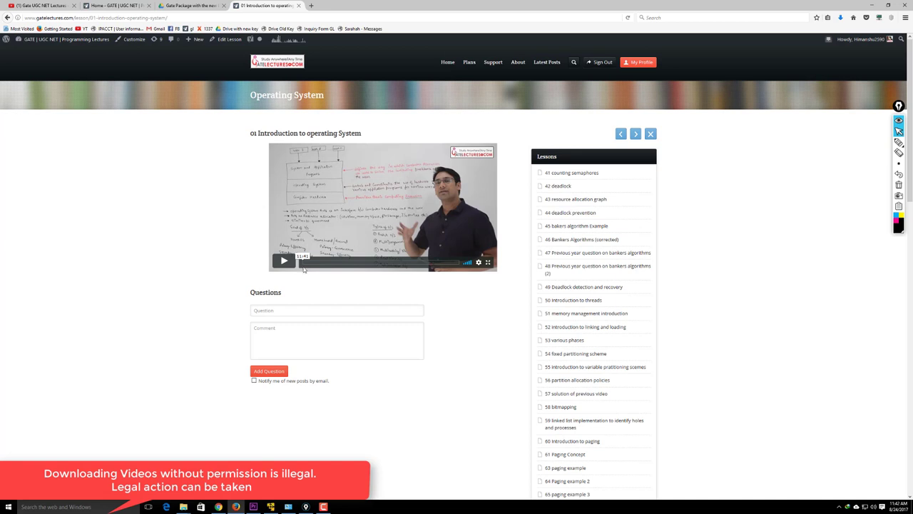
# Step: Play the lesson 01 video, then open lesson 42 deadlock from the sidebar
pyautogui.click(284, 260)
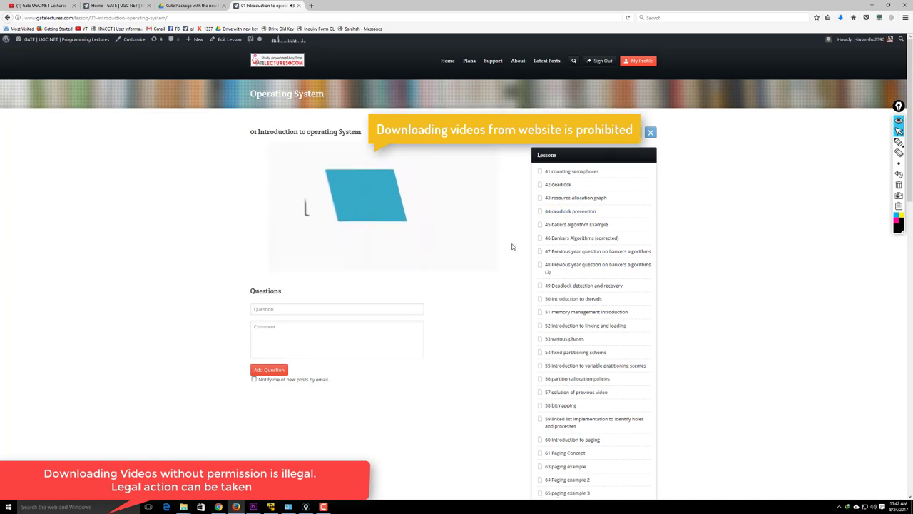
pyautogui.scroll(-20, 511, 247)
pyautogui.scroll(10, 525, 269)
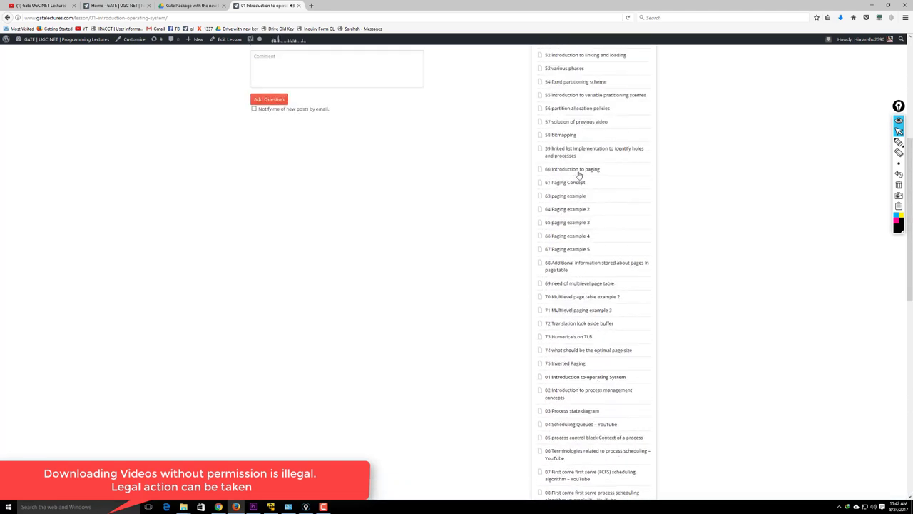
pyautogui.scroll(3, 579, 175)
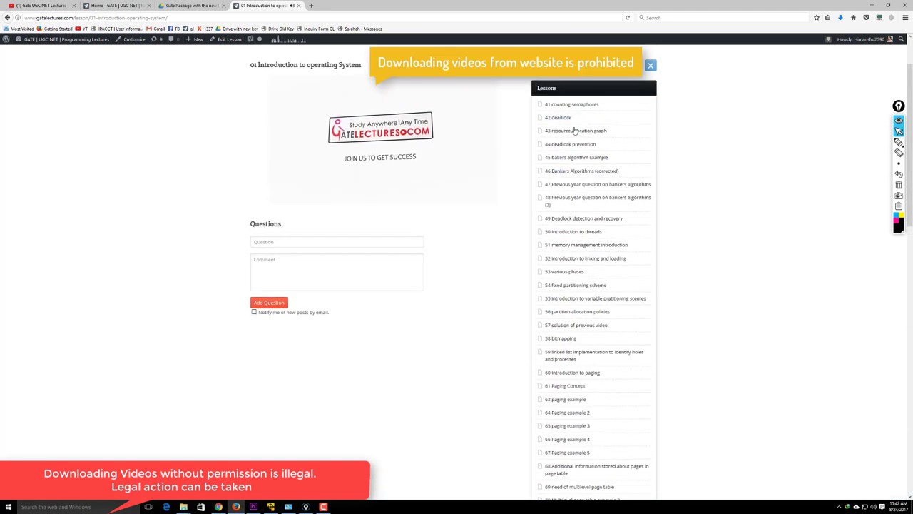
pyautogui.click(550, 118)
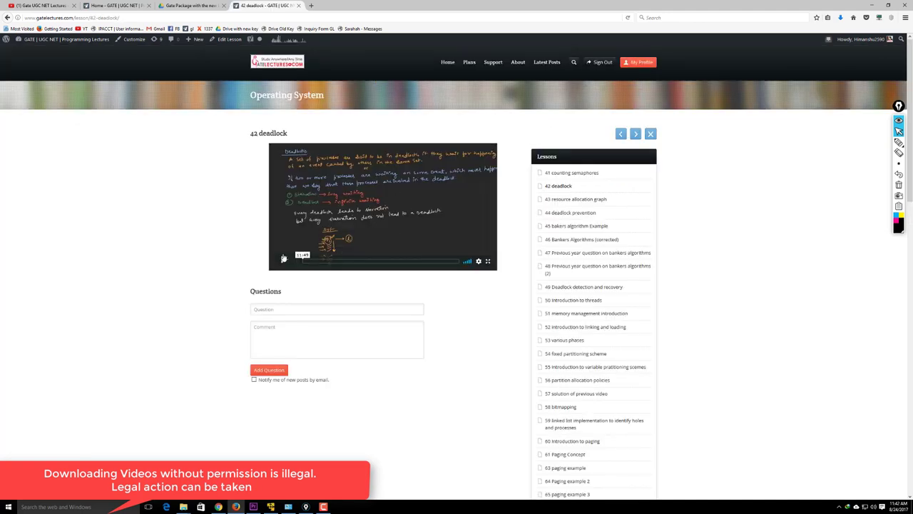
# Step: Play lesson 59 linked list implementation full screen, seek ahead about two minutes, then exit full screen
pyautogui.scroll(-2, 582, 299)
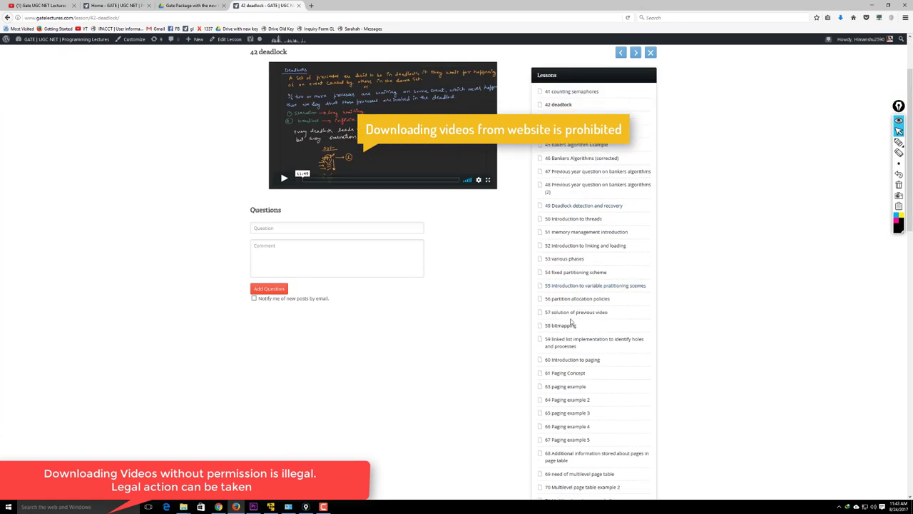
pyautogui.click(562, 347)
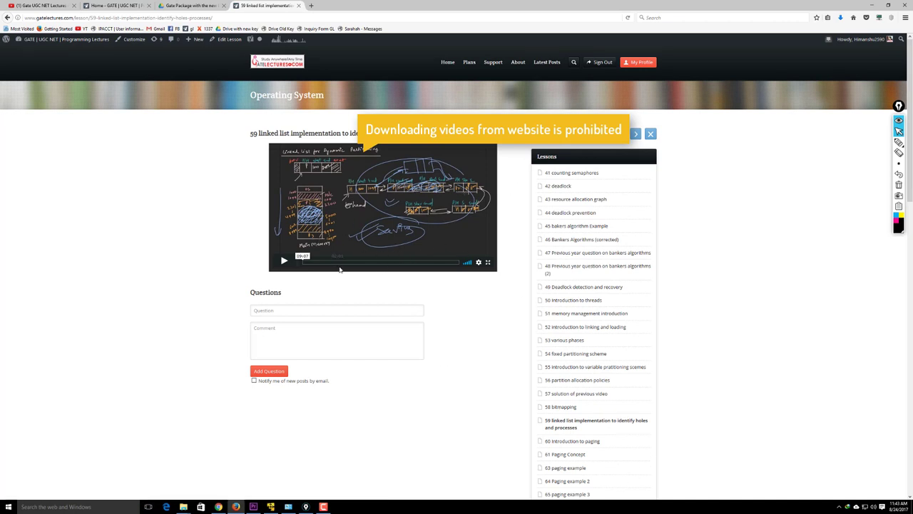
pyautogui.click(283, 260)
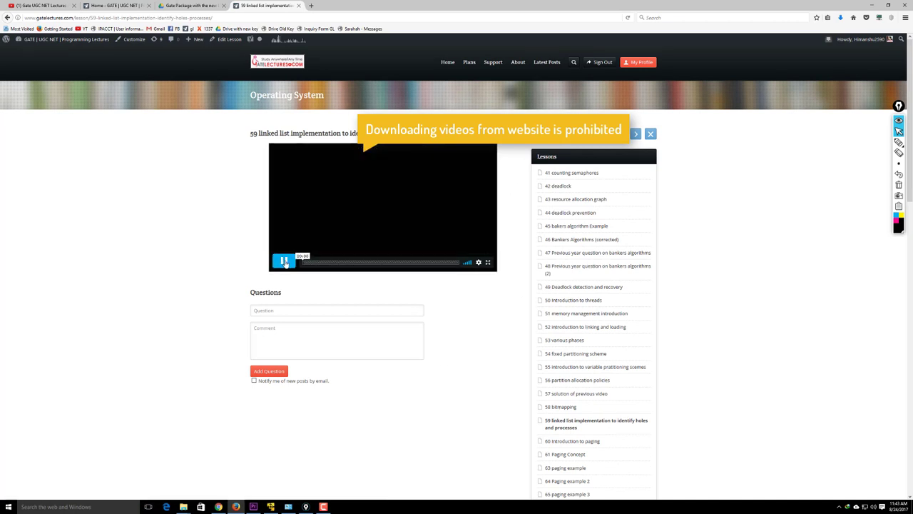
pyautogui.click(489, 263)
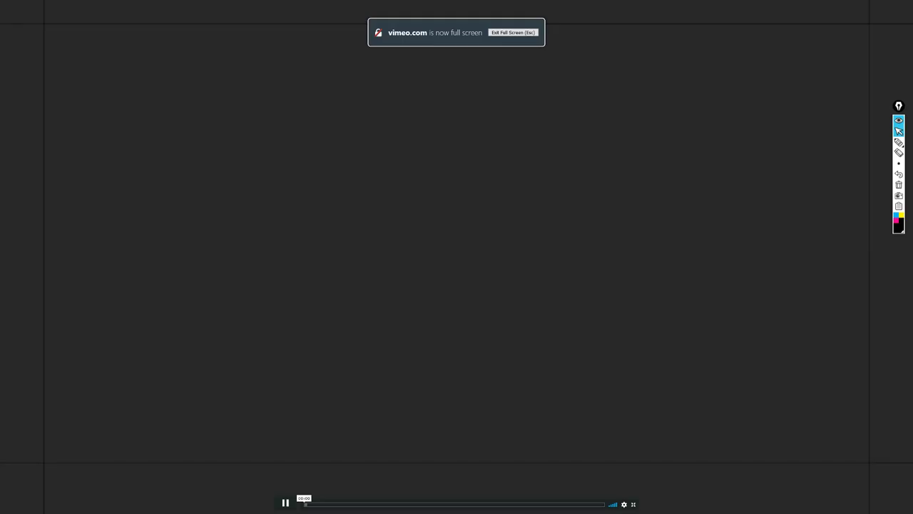
pyautogui.click(625, 504)
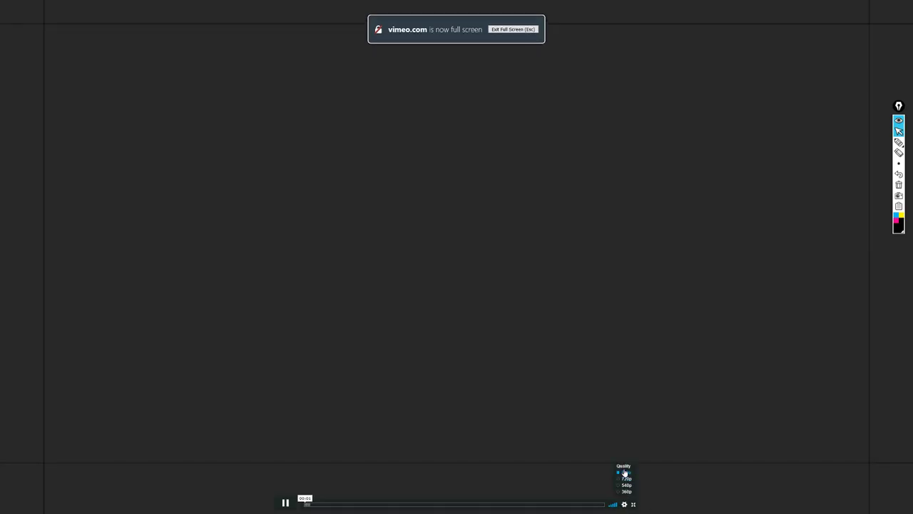
pyautogui.click(405, 505)
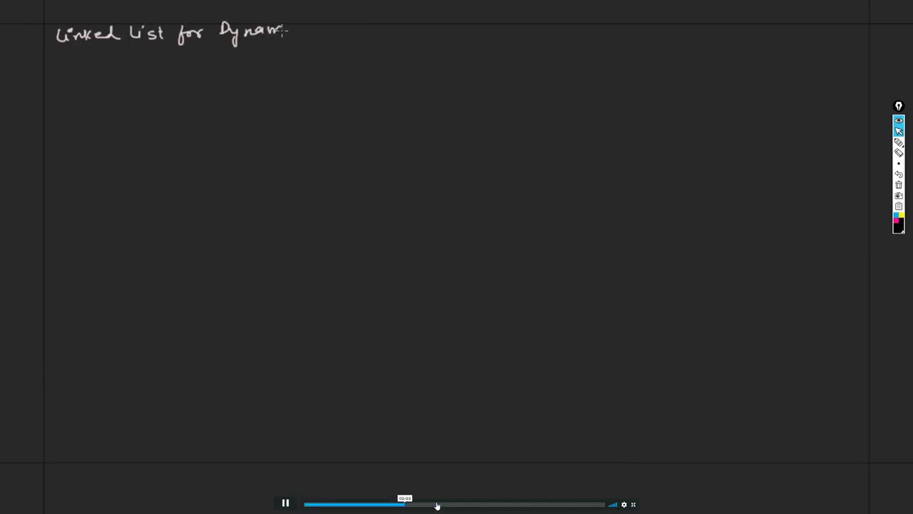
pyautogui.click(634, 505)
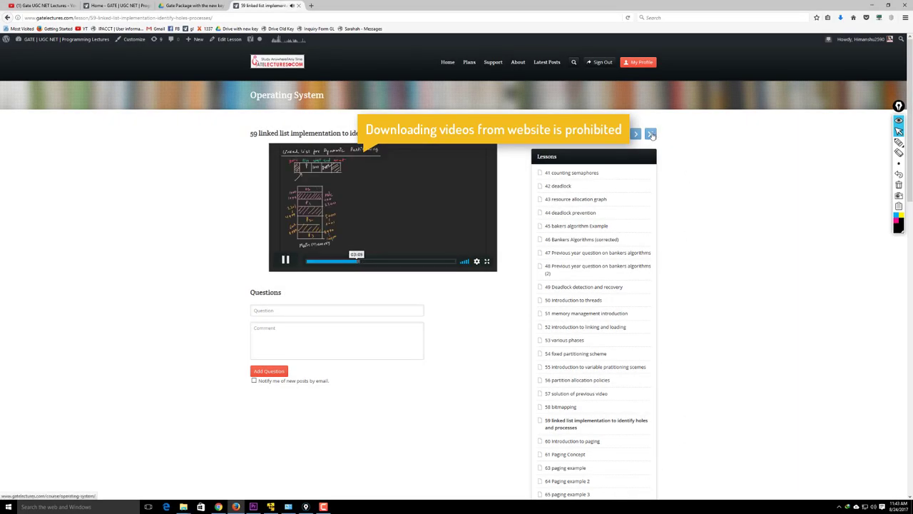
# Step: Close the lesson to return to the course page, then open My Profile
pyautogui.click(651, 134)
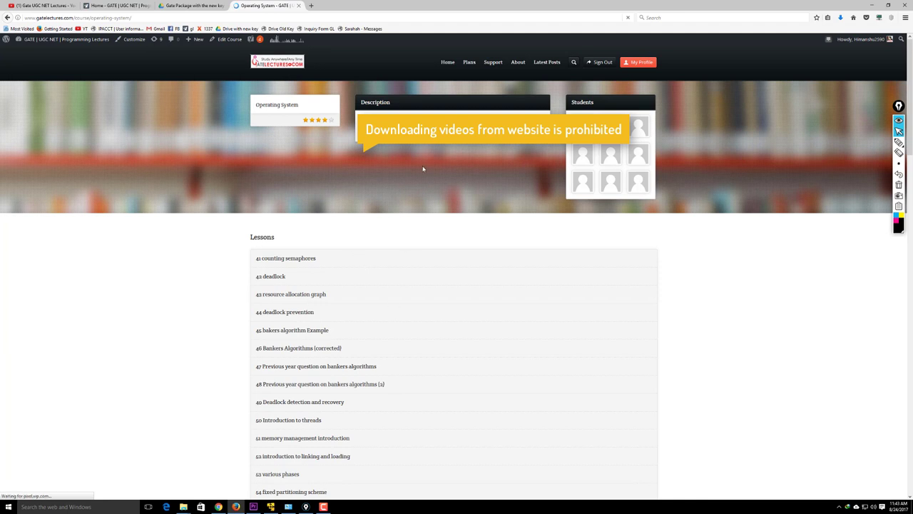
pyautogui.click(636, 67)
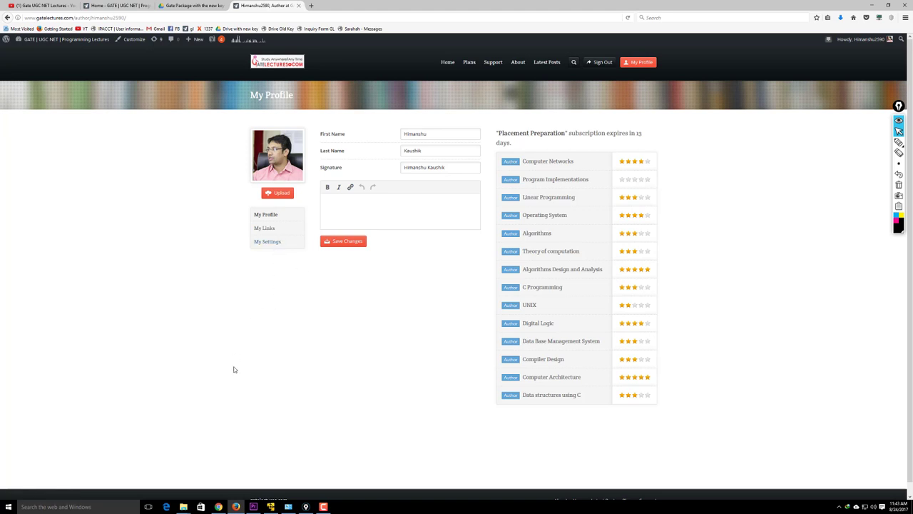
pyautogui.click(899, 143)
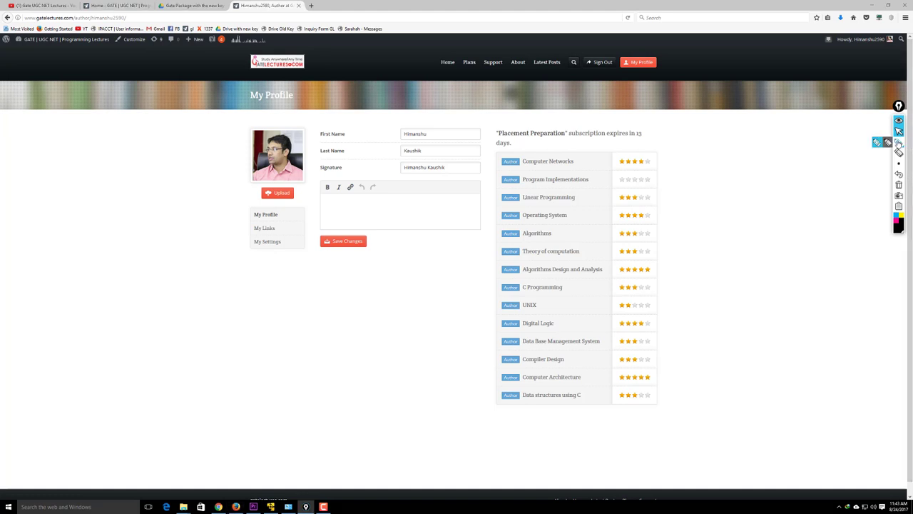